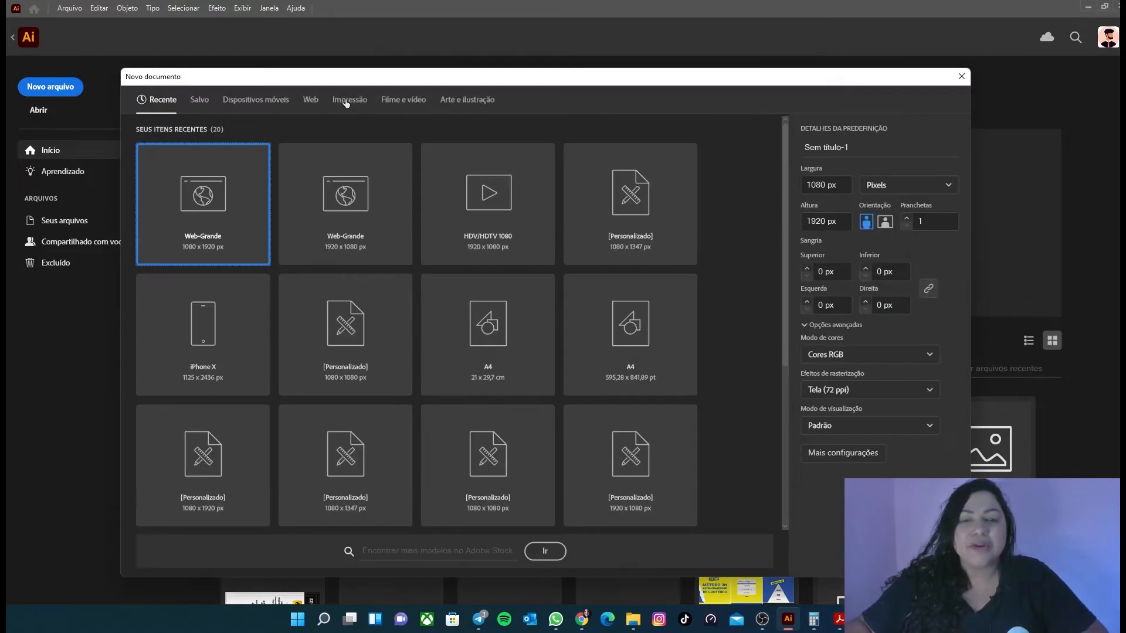
Step: Create a new portrait document of 1080 × 1920 px in RGB colour mode at 72 ppi
{"action": "left_click", "coordinate": [836, 183]}
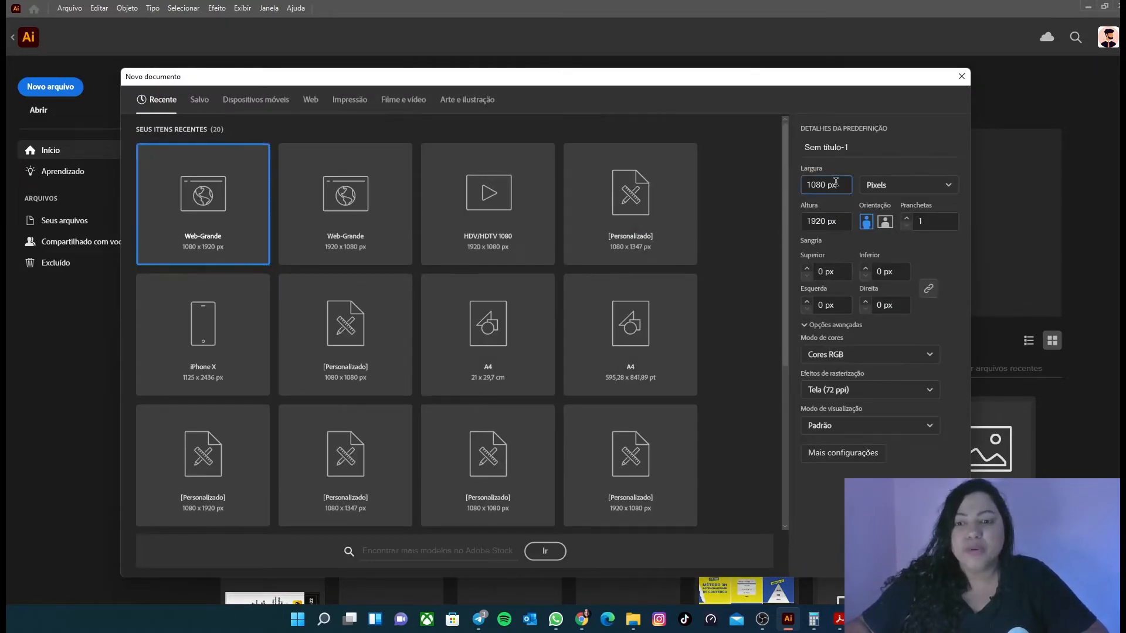
{"action": "left_click", "coordinate": [826, 222]}
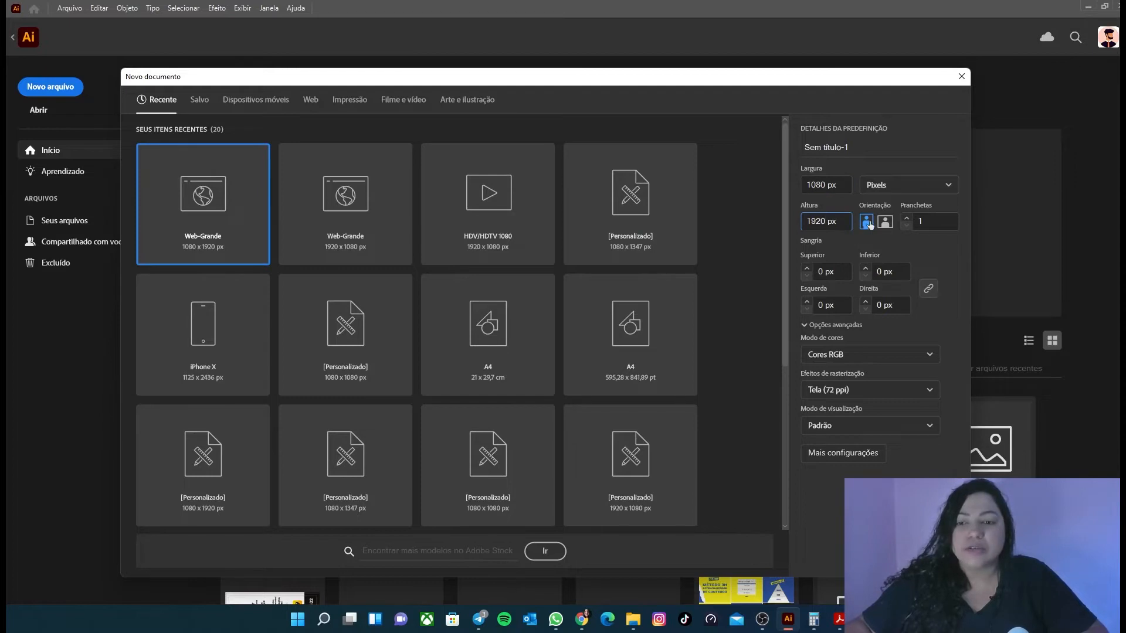
{"action": "left_click", "coordinate": [924, 356]}
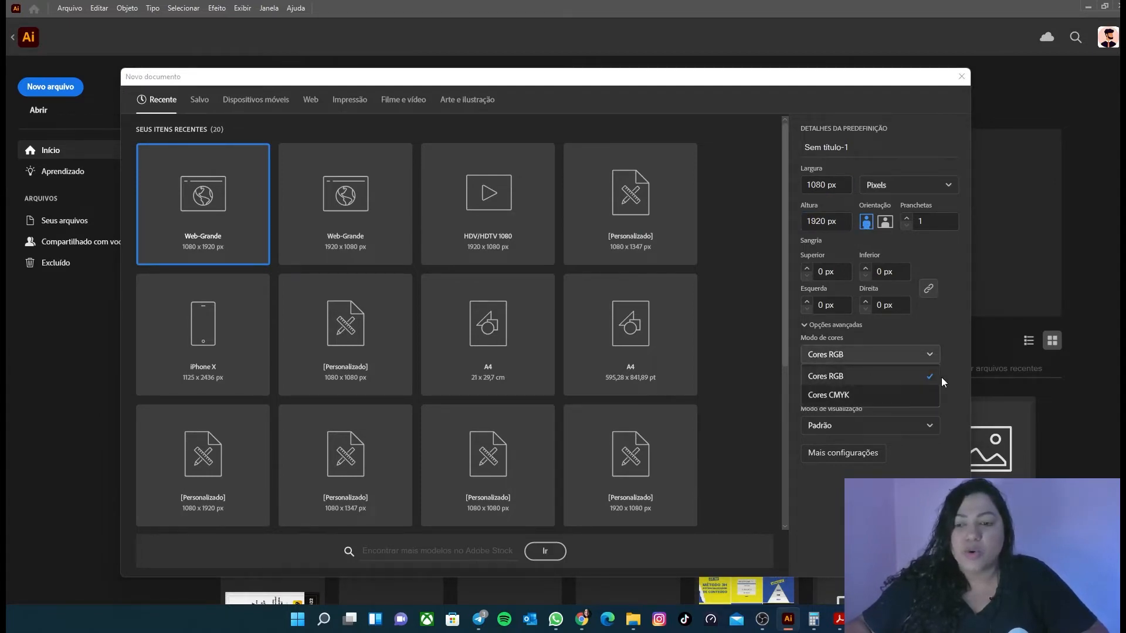
{"action": "left_click", "coordinate": [942, 323]}
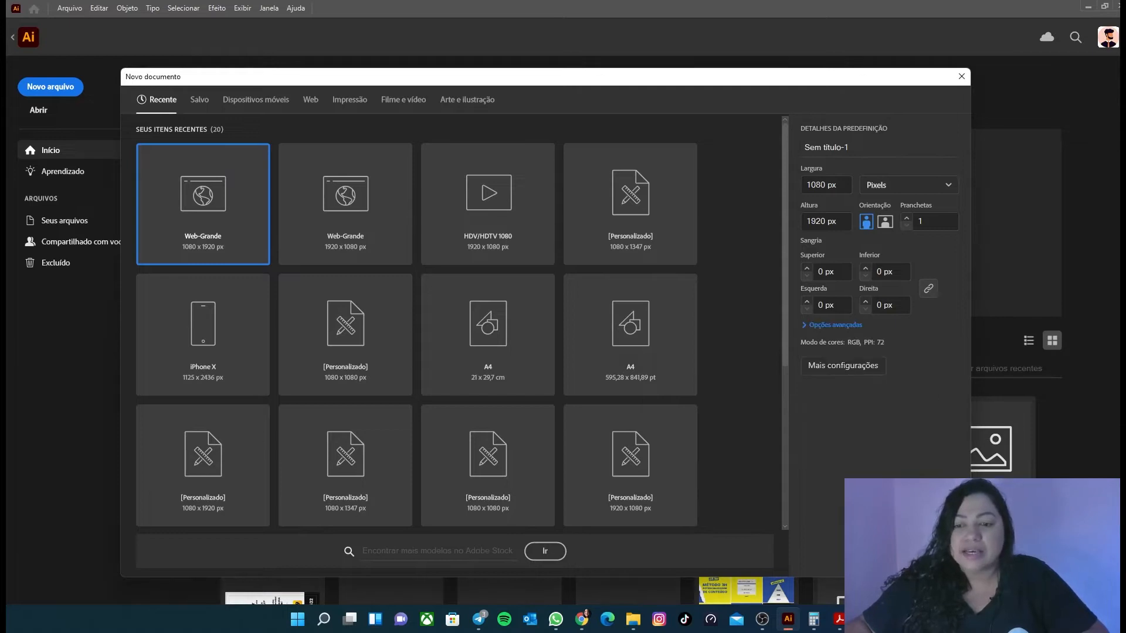
{"action": "key", "text": "Return"}
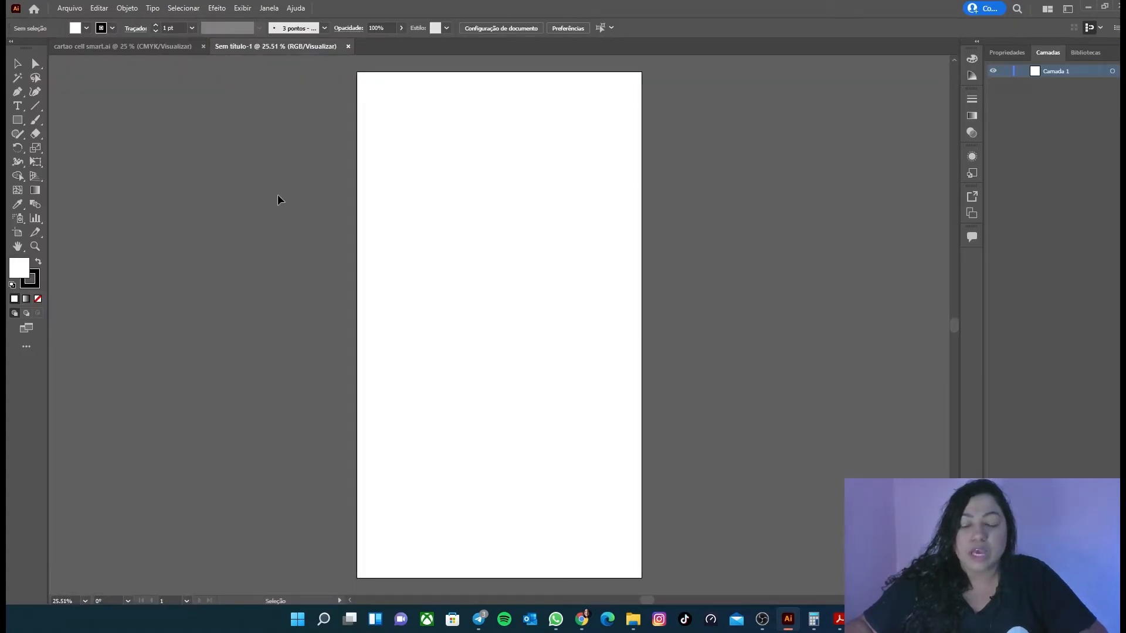
Step: Show the rulers around the new document and activate the Selection tool
{"action": "key", "text": "a"}
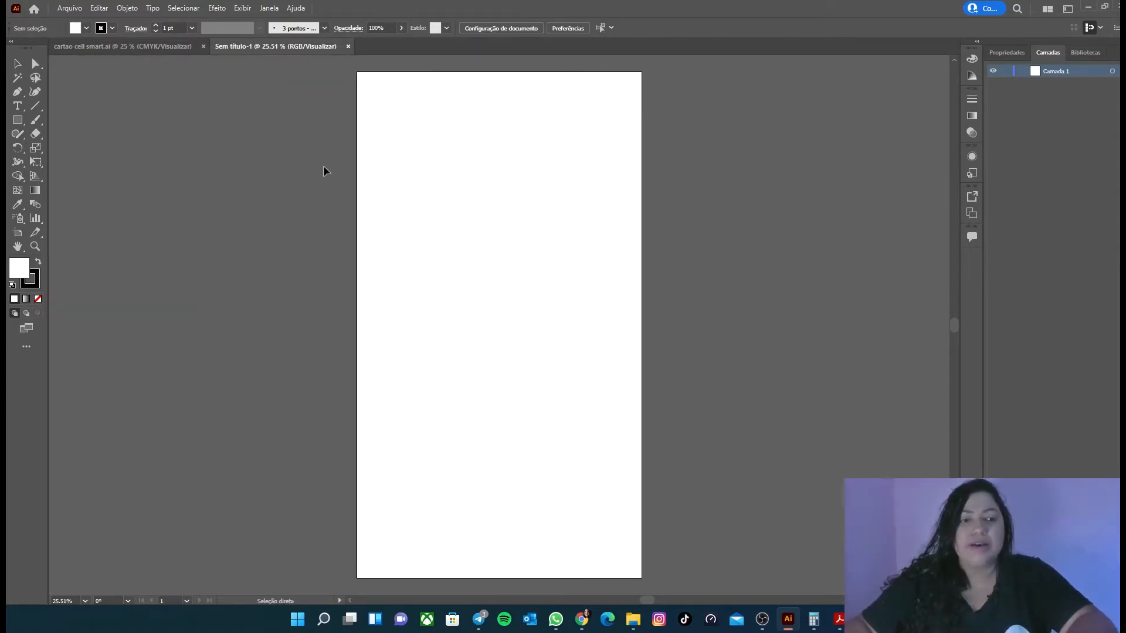
{"action": "left_click", "coordinate": [244, 9]}
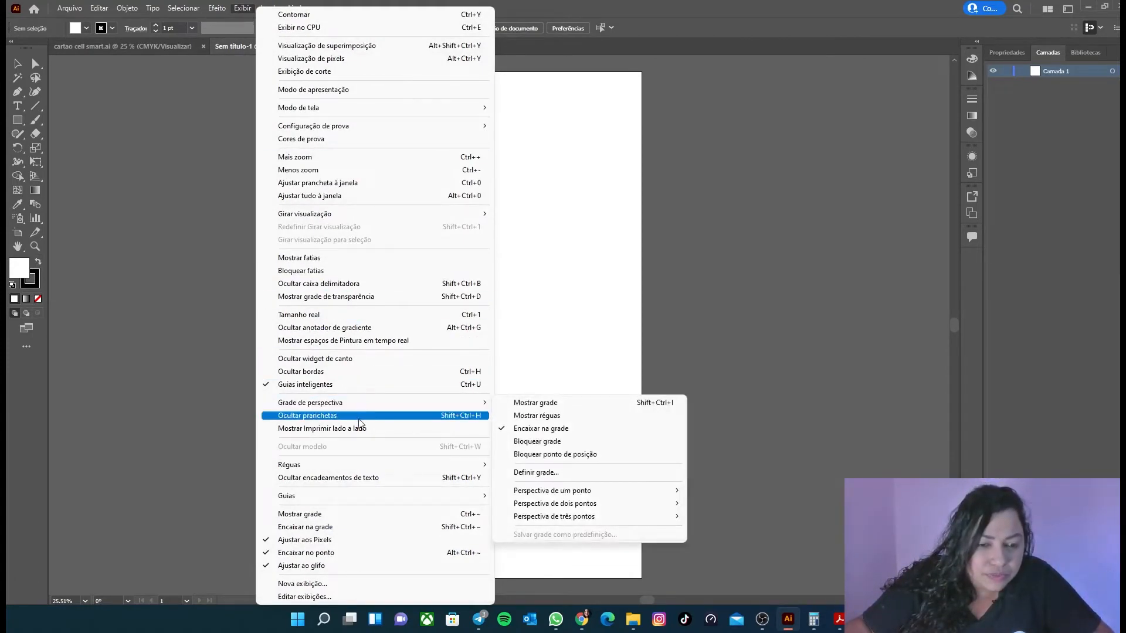
{"action": "mouse_move", "coordinate": [316, 465]}
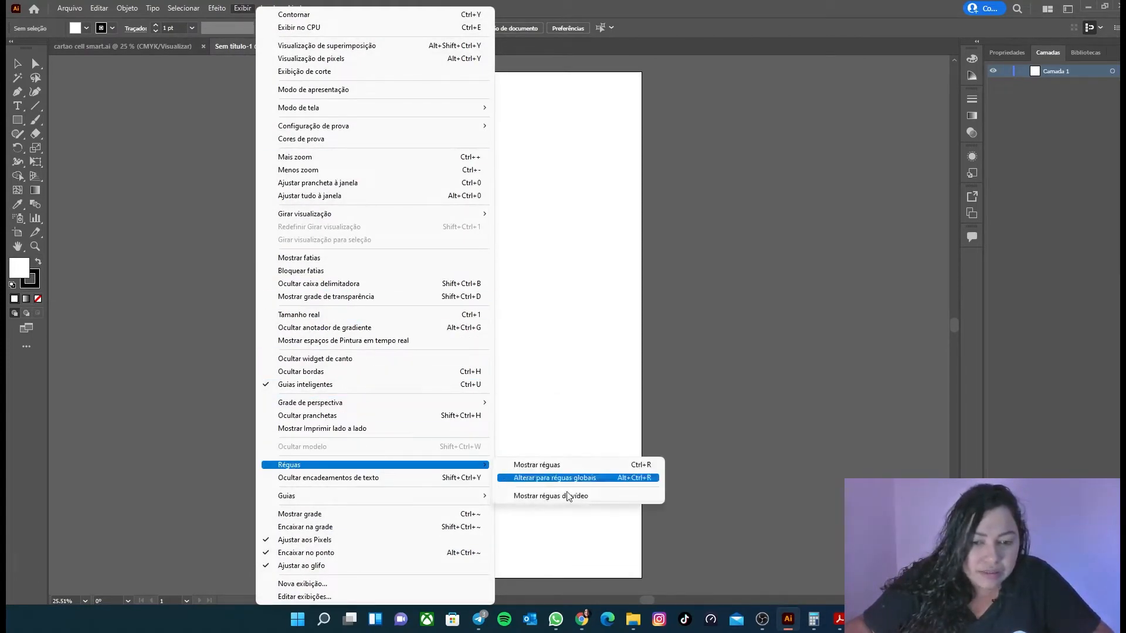
{"action": "left_click", "coordinate": [537, 464]}
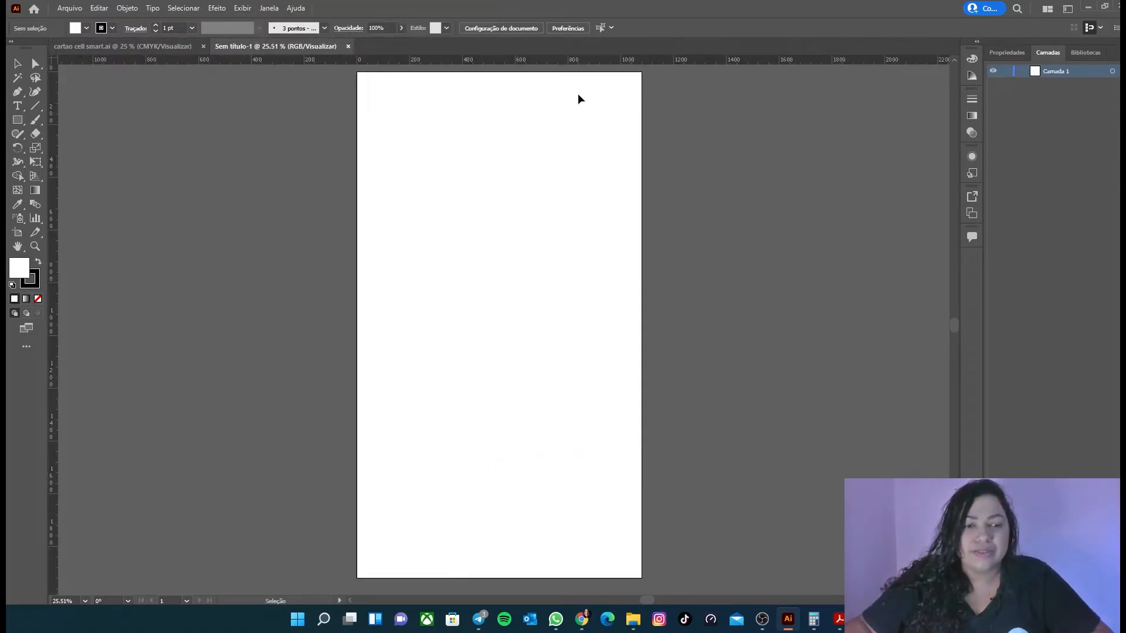
{"action": "left_click", "coordinate": [18, 63]}
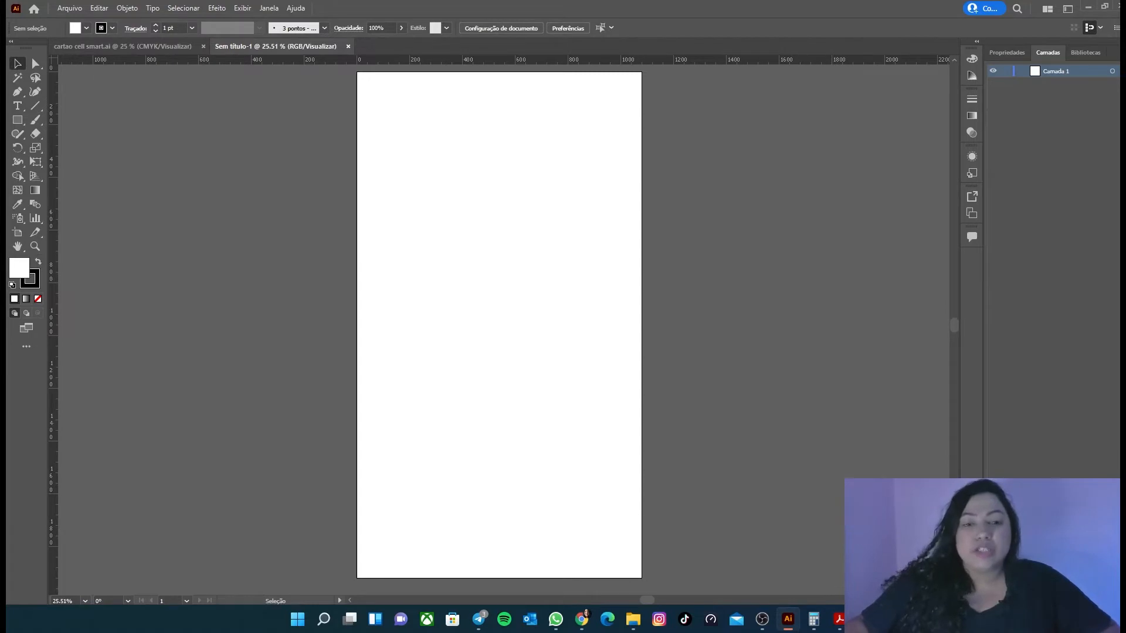
Step: Switch to Acrobat Reader, copy the whole "Respostas do Briefing" block from page 11, and return to Illustrator
{"action": "left_click", "coordinate": [839, 620]}
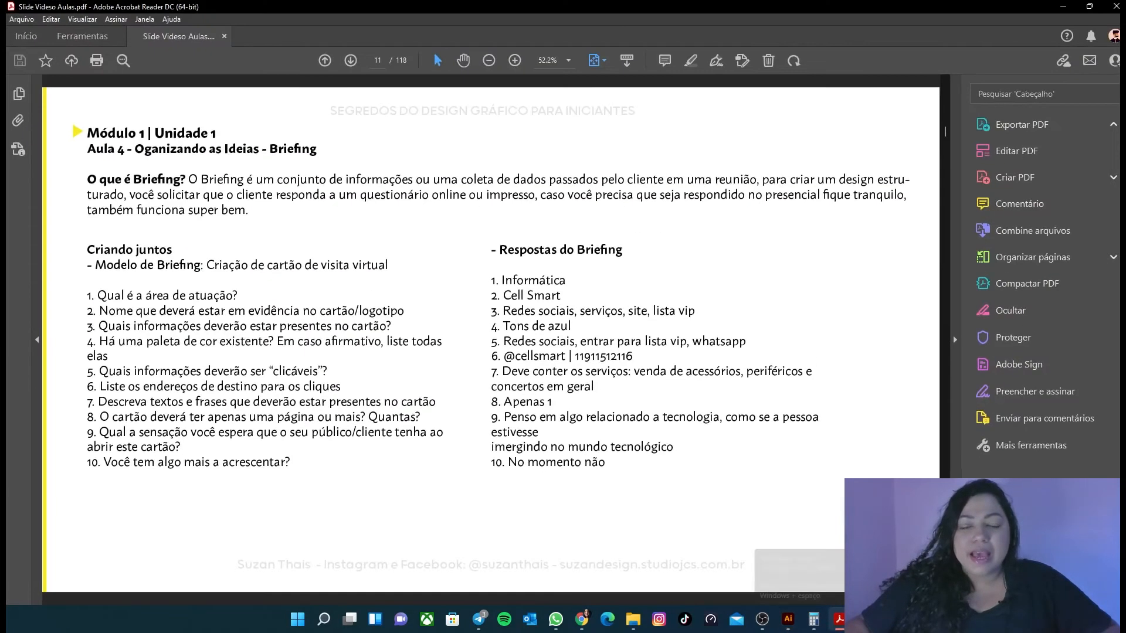
{"action": "left_click_drag", "start_coordinate": [612, 467], "coordinate": [479, 257]}
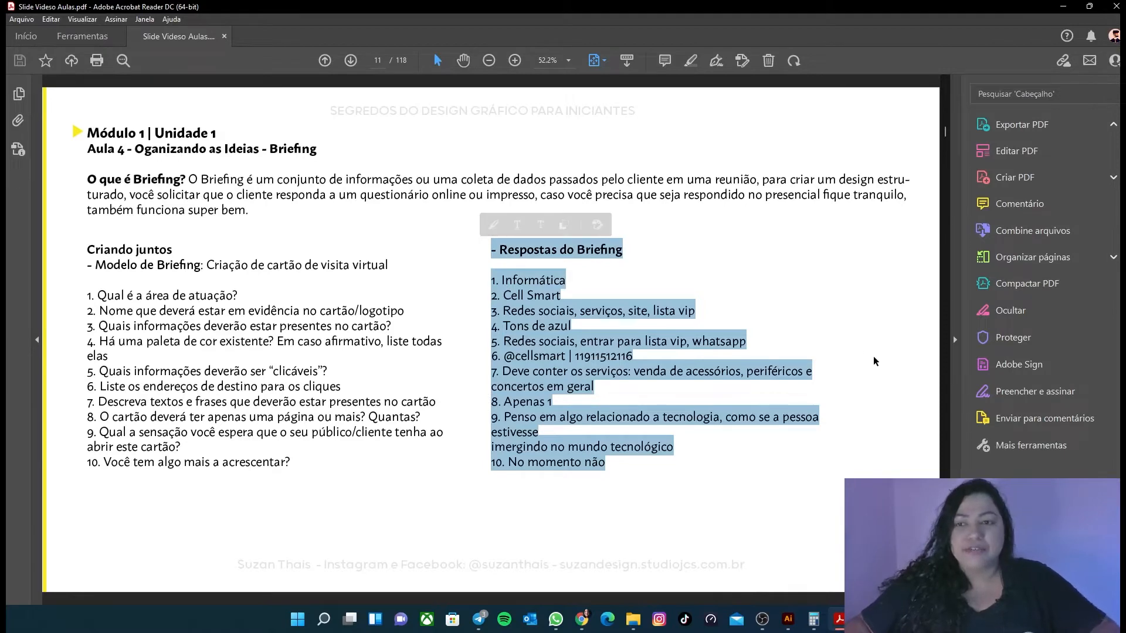
{"action": "left_click", "coordinate": [788, 619]}
Step: Add a text object beside the artboard's upper part and fill it with the briefing answers copied from the PDF
{"action": "left_click", "coordinate": [19, 107]}
{"action": "left_click", "coordinate": [236, 150]}
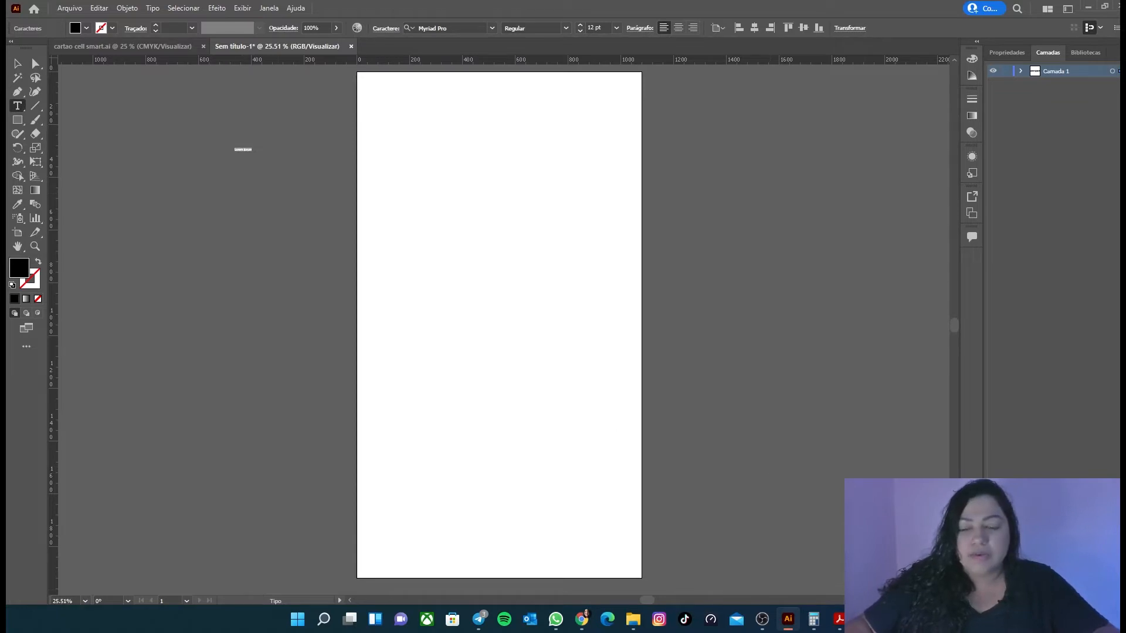
{"action": "left_click", "coordinate": [839, 620]}
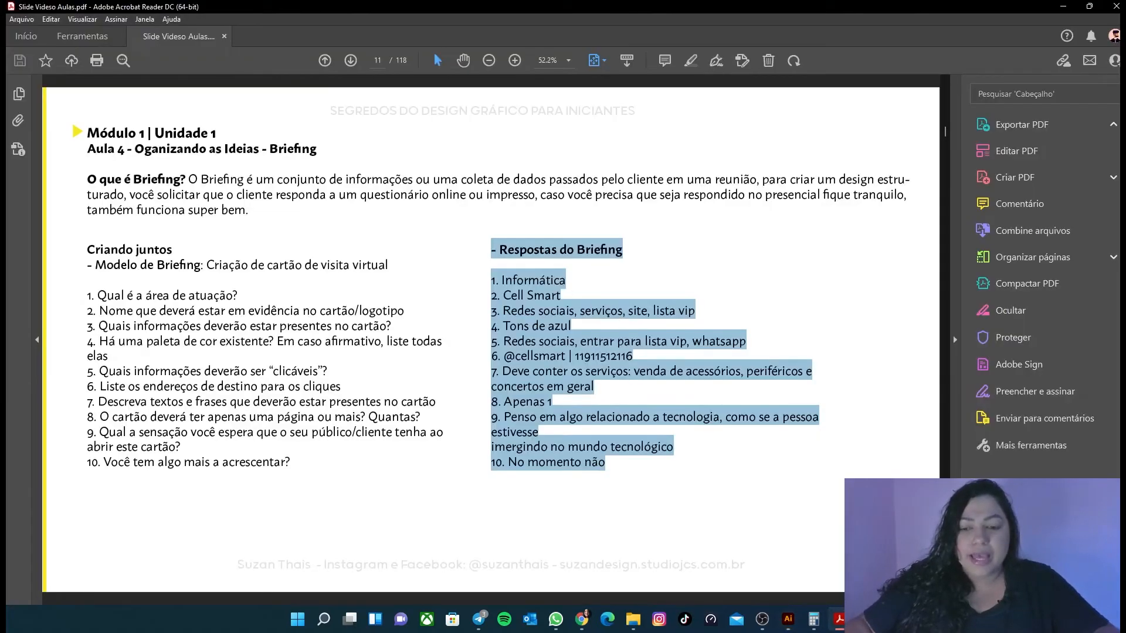
{"action": "left_click", "coordinate": [839, 620]}
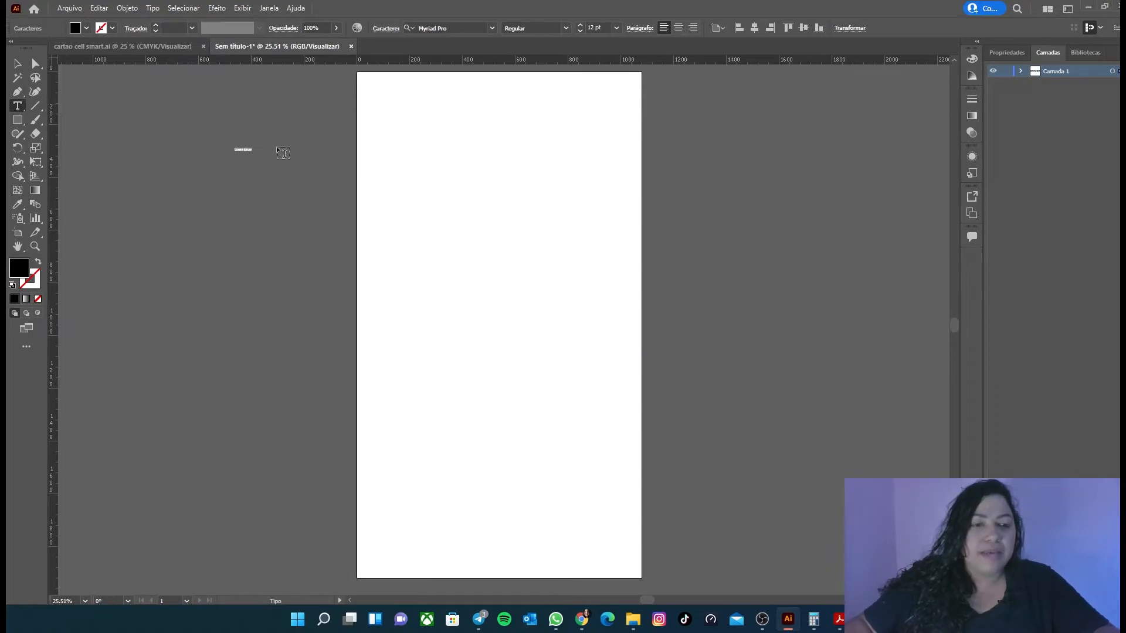
{"action": "key", "text": "ctrl+a"}
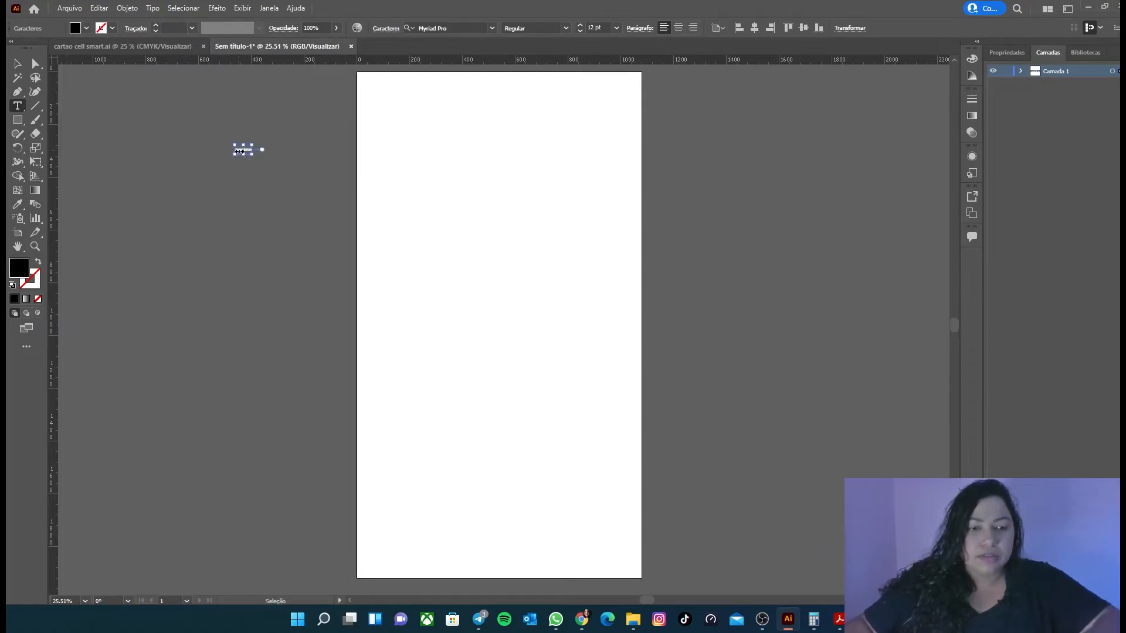
{"action": "key", "text": "ctrl+v"}
Step: Scale the pasted briefing text up to about 55 pt and move it further left across the artboard's edge
{"action": "left_click", "coordinate": [17, 64]}
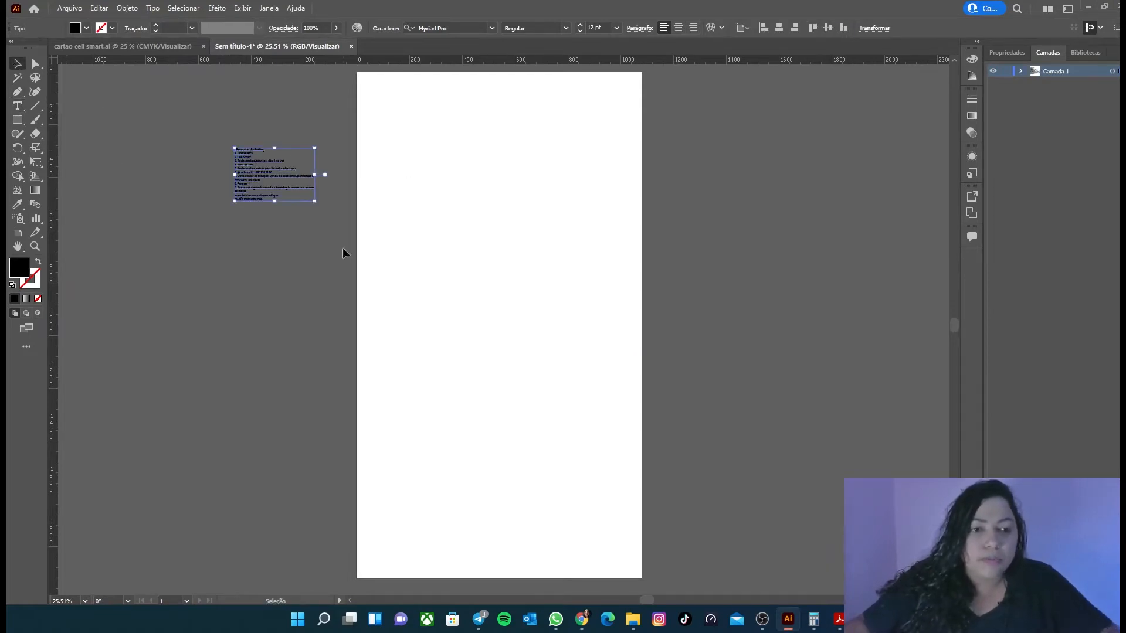
{"action": "left_click_drag", "start_coordinate": [314, 202], "coordinate": [618, 389]}
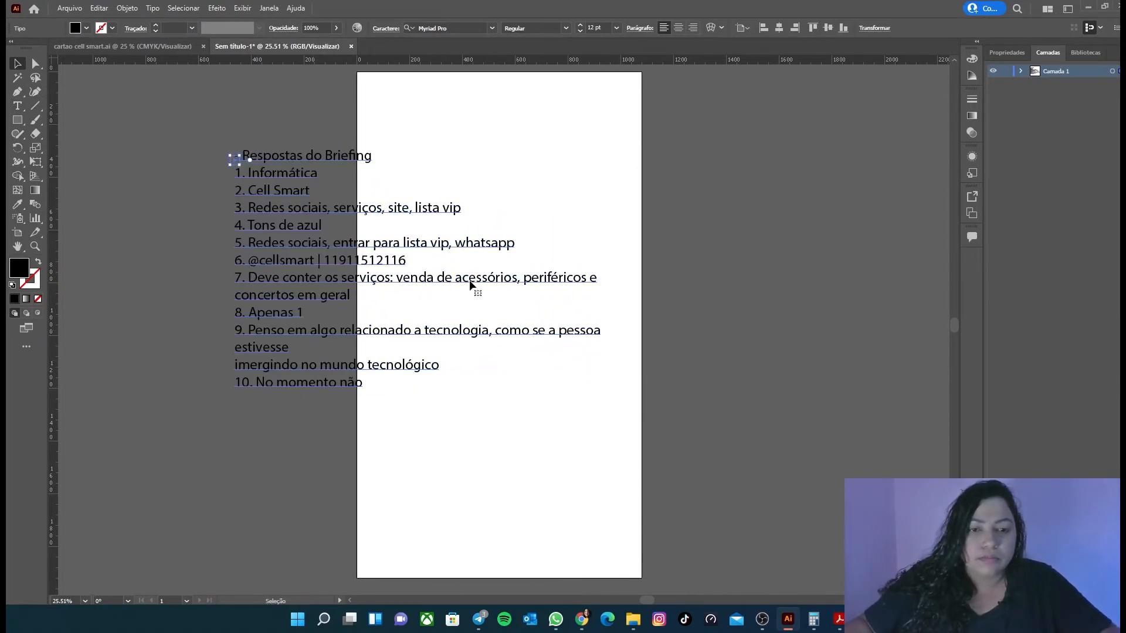
{"action": "left_click_drag", "start_coordinate": [432, 249], "coordinate": [305, 258]}
Step: Break answer 7 before "periféricos", join it with "concertos em geral", and scale the text block down to about 48.7 pt
{"action": "key", "text": "t"}
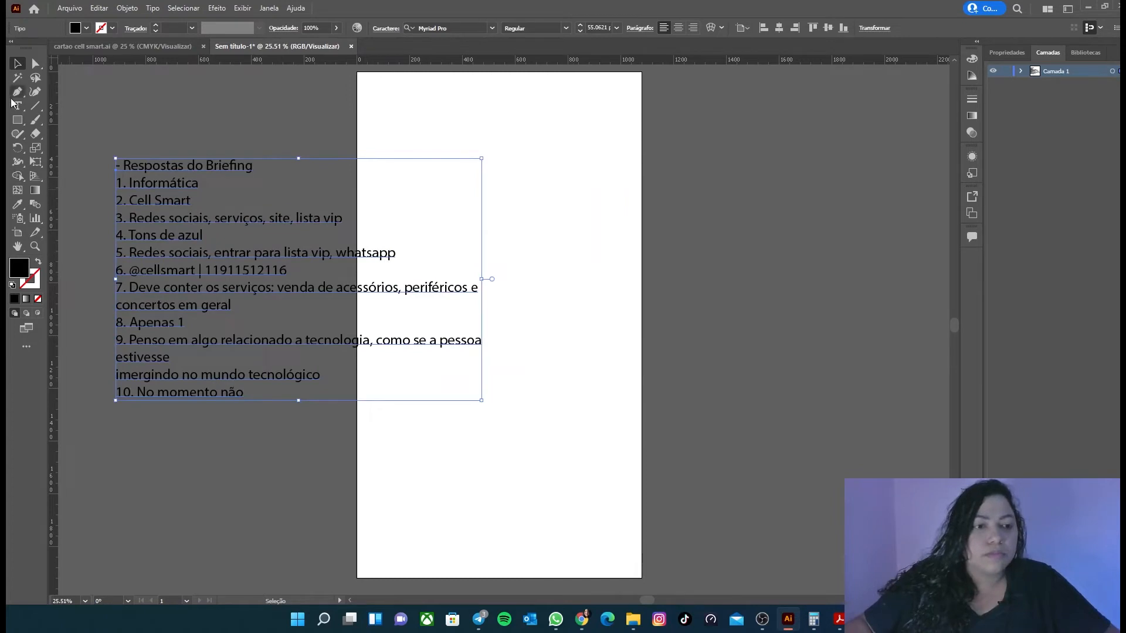
{"action": "left_click", "coordinate": [405, 289]}
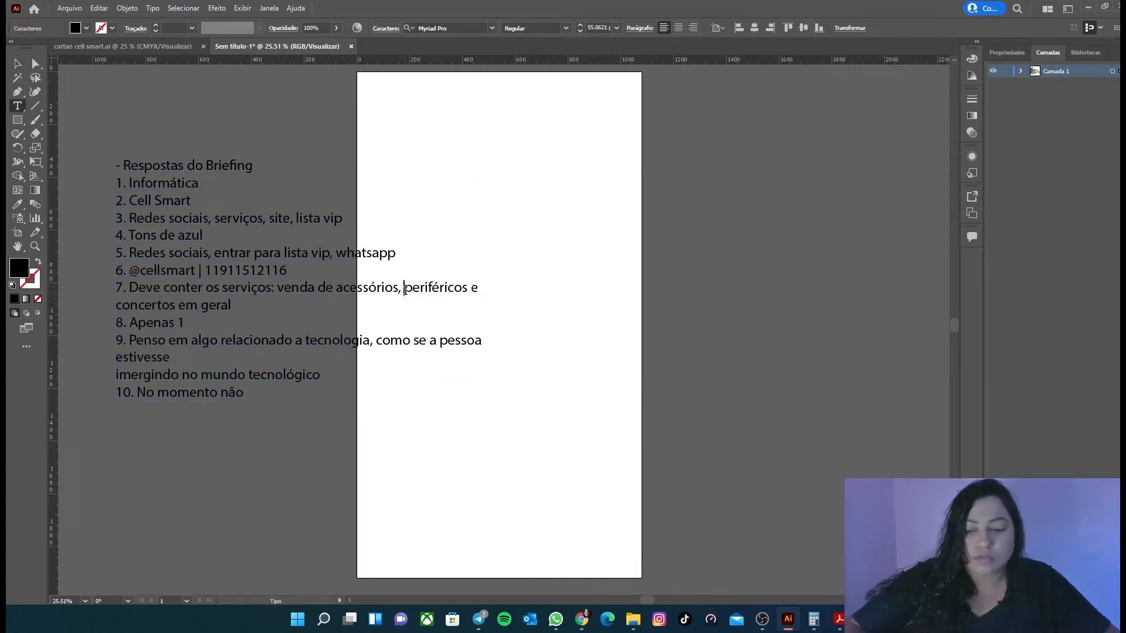
{"action": "key", "text": "Return"}
{"action": "key", "text": "BackSpace"}
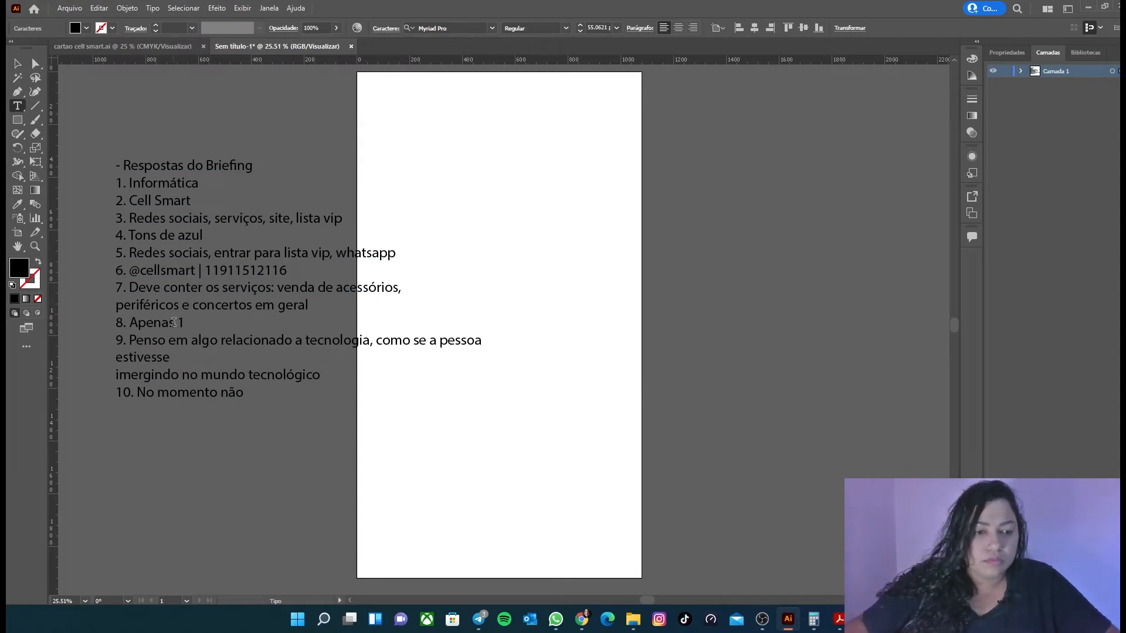
{"action": "scroll", "coordinate": [255, 332], "scroll_direction": "down", "scroll_amount": 1}
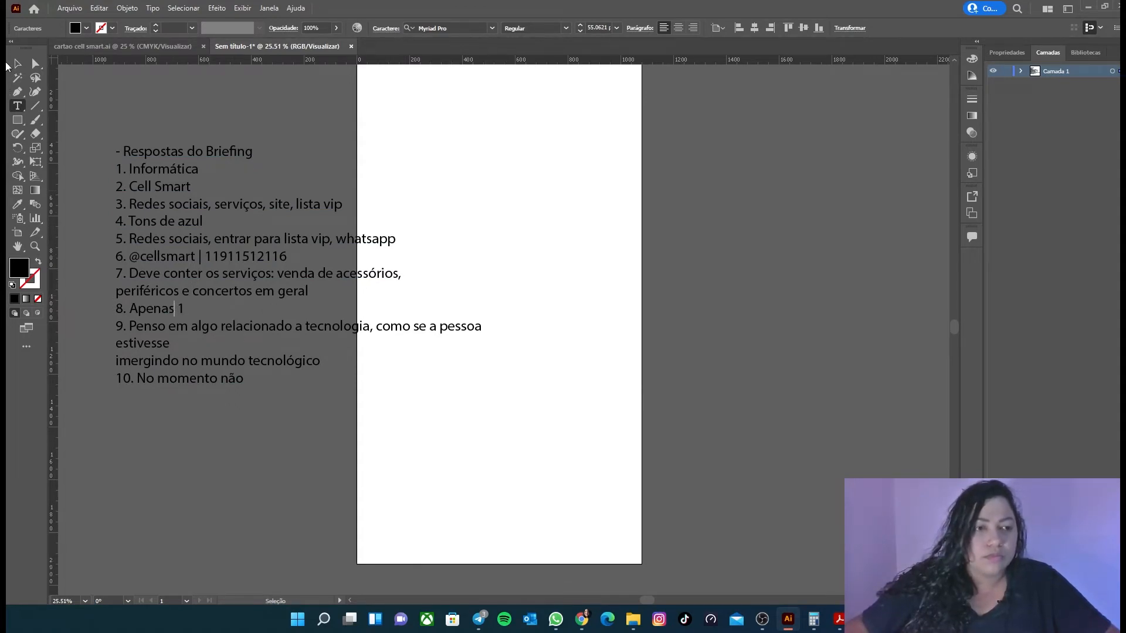
{"action": "key", "text": "Escape"}
{"action": "left_click_drag", "start_coordinate": [482, 266], "coordinate": [439, 265]}
Step: Rebreak answer 9 before "se a pessoa" and before "tecnológico", joining "estivesse" and "imergindo no mundo" onto its second line
{"action": "left_click", "coordinate": [18, 105]}
{"action": "left_click", "coordinate": [383, 319]}
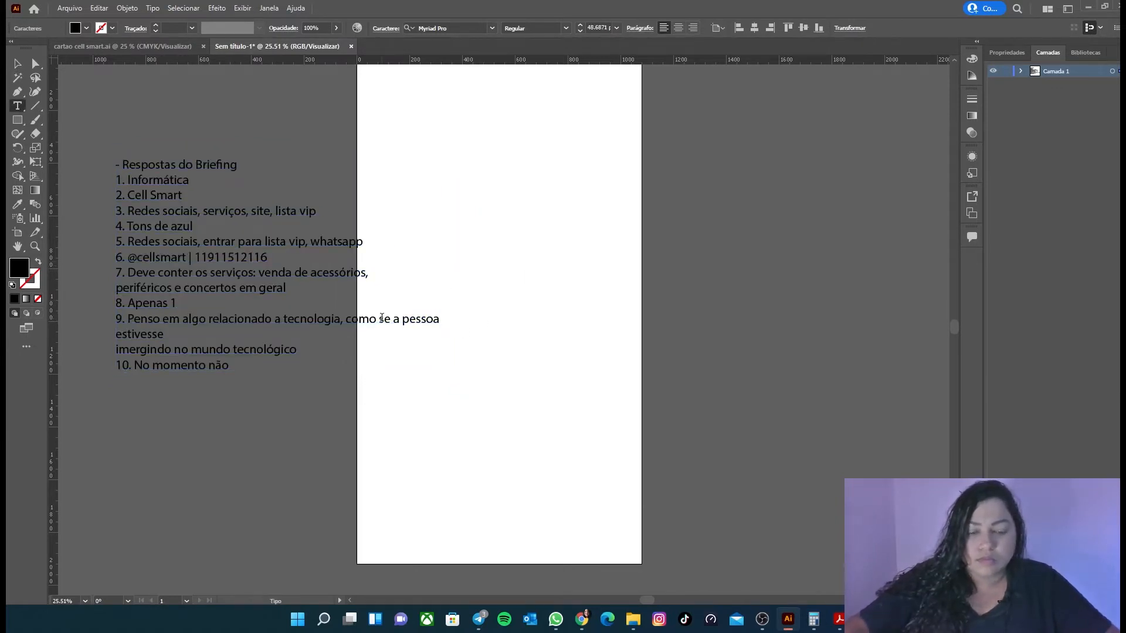
{"action": "key", "text": "Return"}
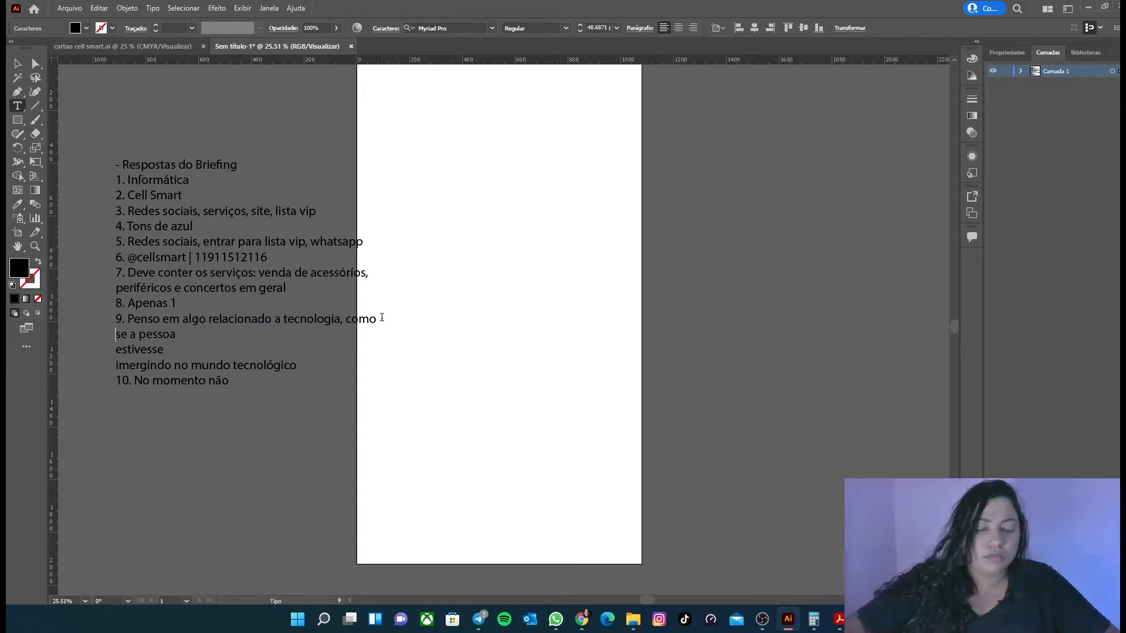
{"action": "key", "text": "BackSpace"}
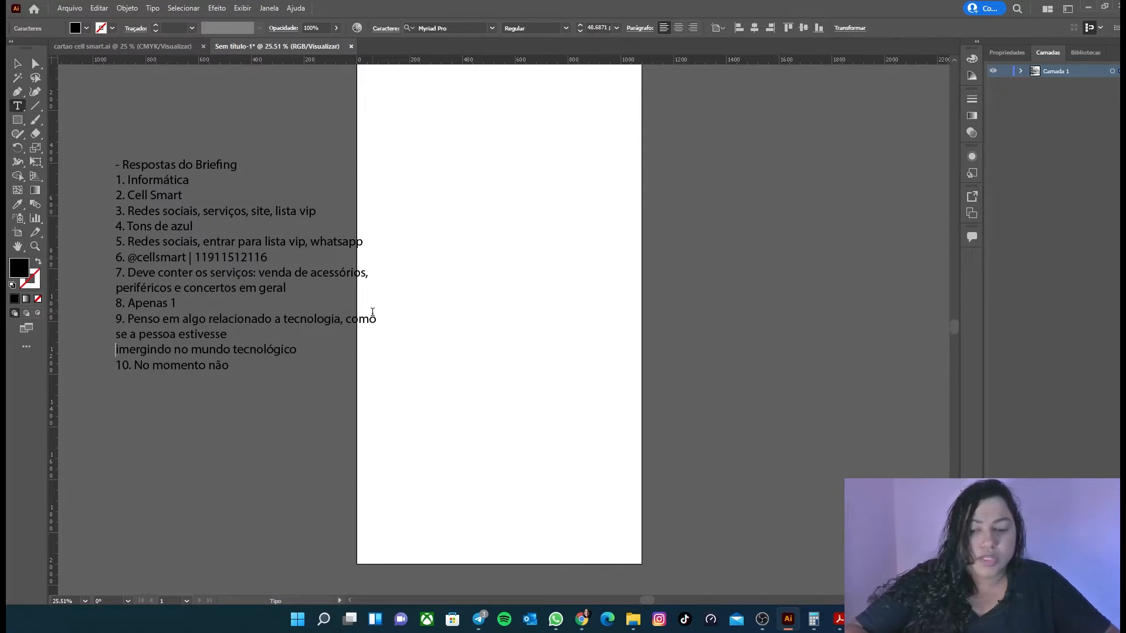
{"action": "key", "text": "BackSpace"}
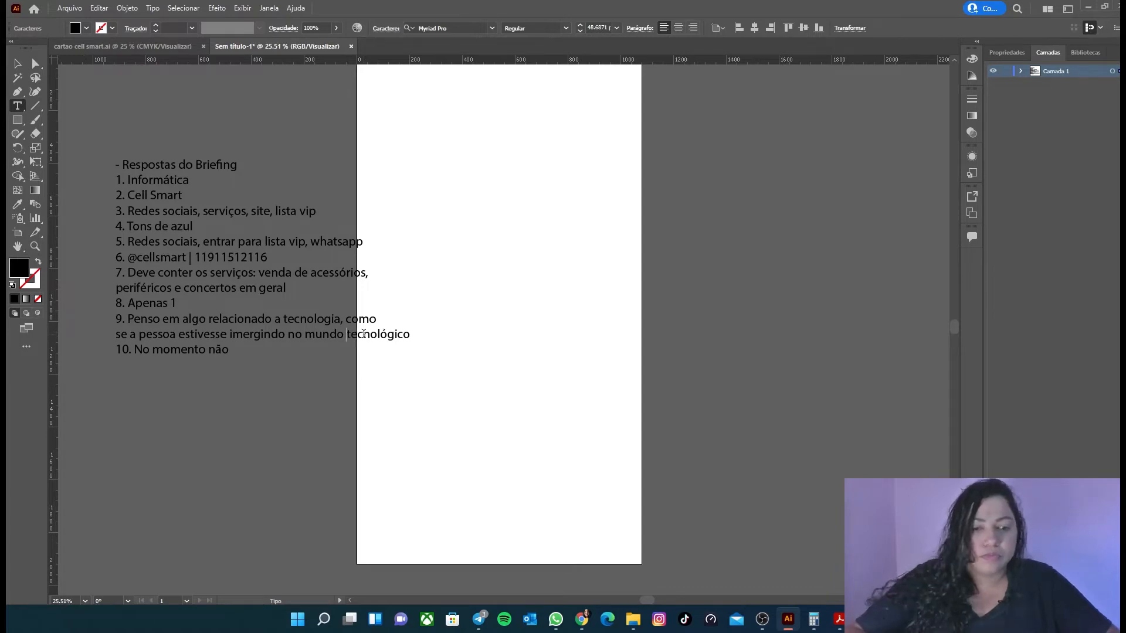
{"action": "key", "text": "Return"}
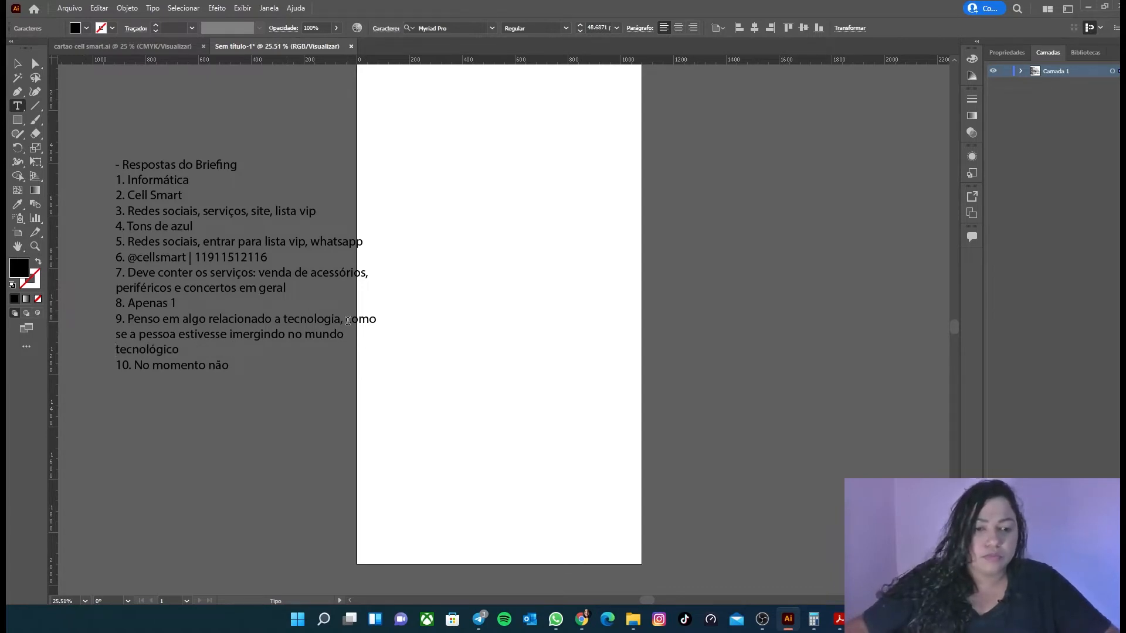
Step: Move "como" to the start of answer 9's second line and break that line before "mundo"
{"action": "key", "text": "Return"}
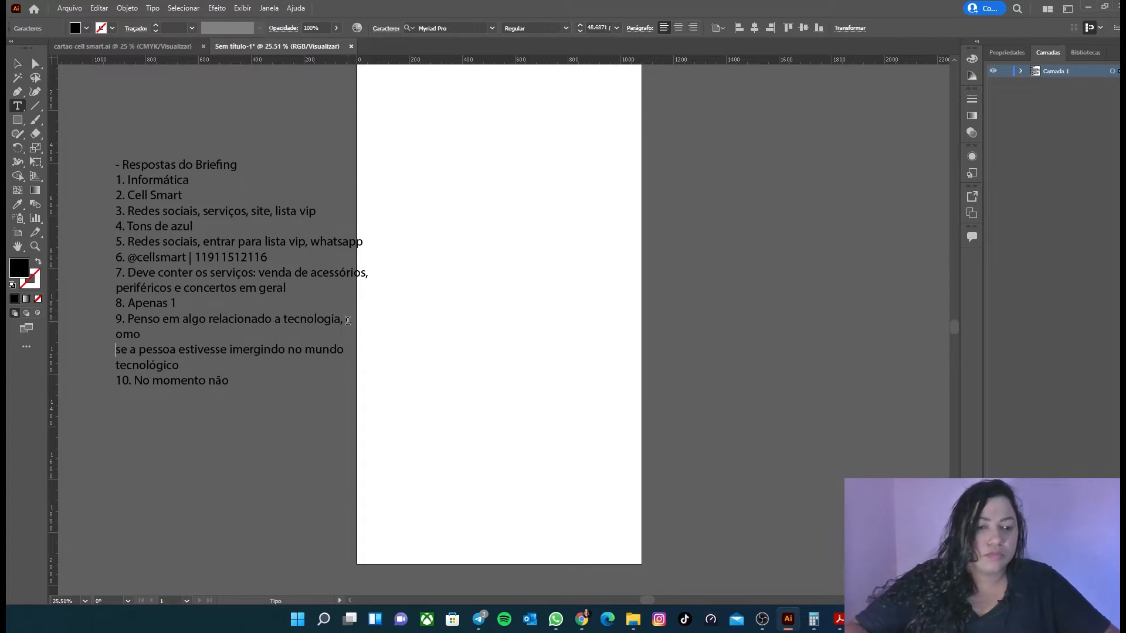
{"action": "key", "text": "BackSpace"}
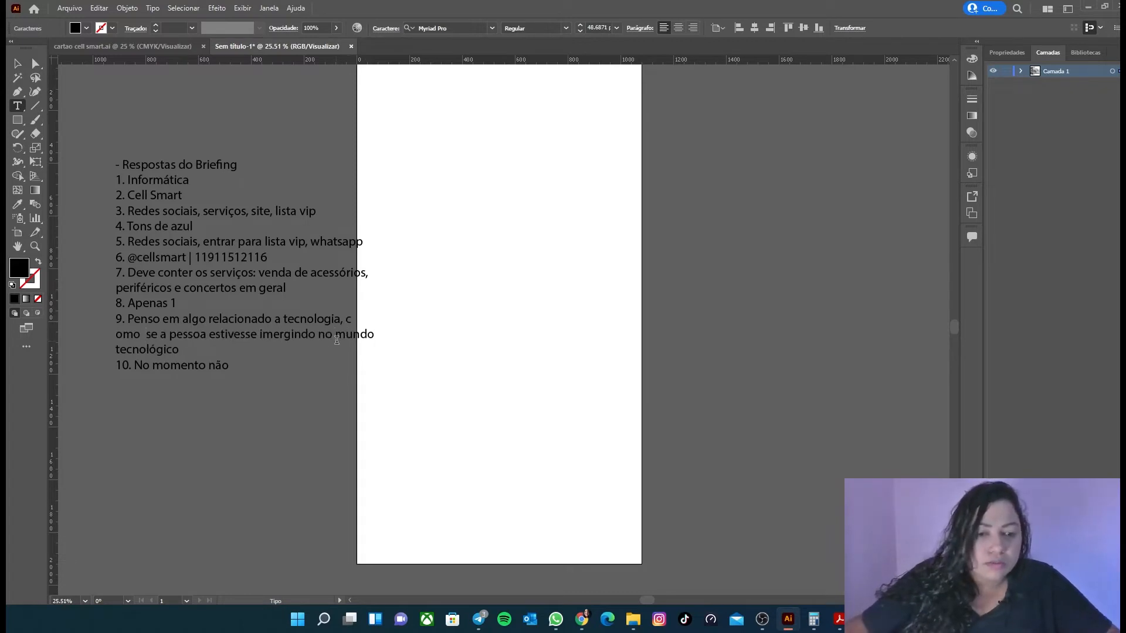
{"action": "left_click", "coordinate": [337, 340]}
{"action": "key", "text": "Return"}
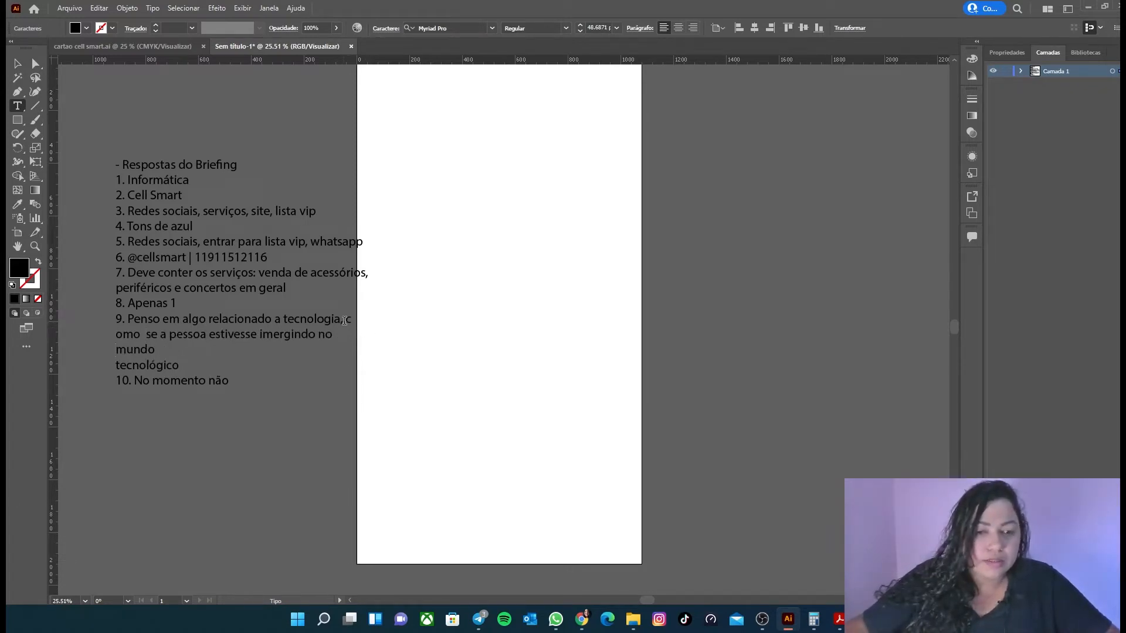
{"action": "left_click", "coordinate": [348, 320]}
{"action": "key", "text": "Return"}
{"action": "key", "text": "Down"}
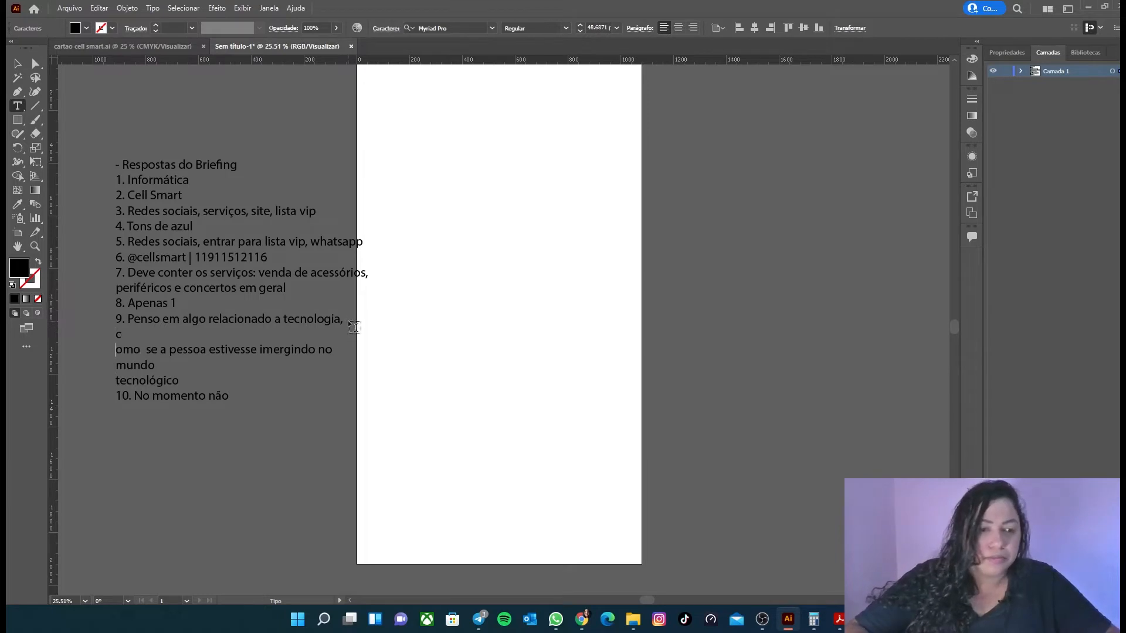
{"action": "key", "text": "BackSpace"}
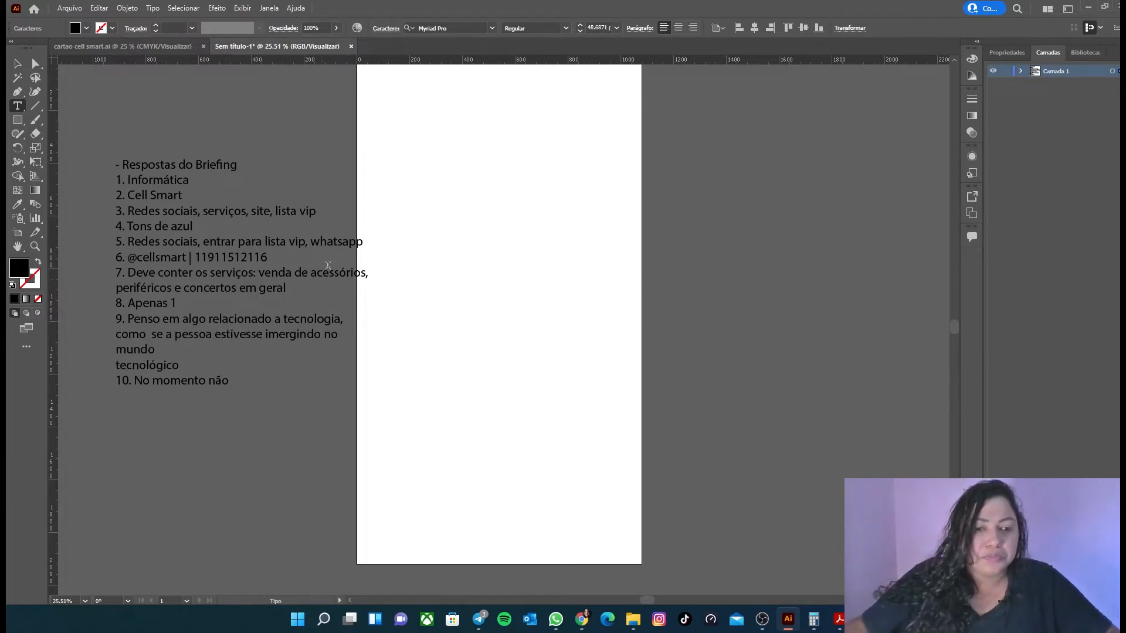
Step: Scale the briefing text down to about 45.5 pt so it fits beside the artboard, and activate the Type tool
{"action": "key", "text": "Escape"}
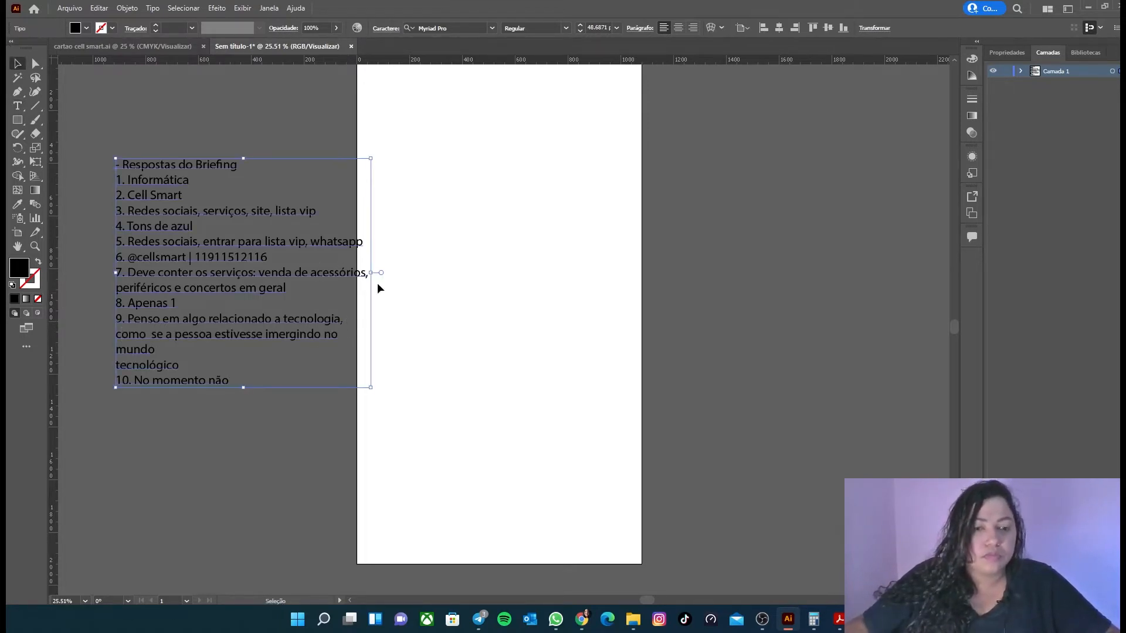
{"action": "left_click_drag", "start_coordinate": [370, 272], "coordinate": [354, 273]}
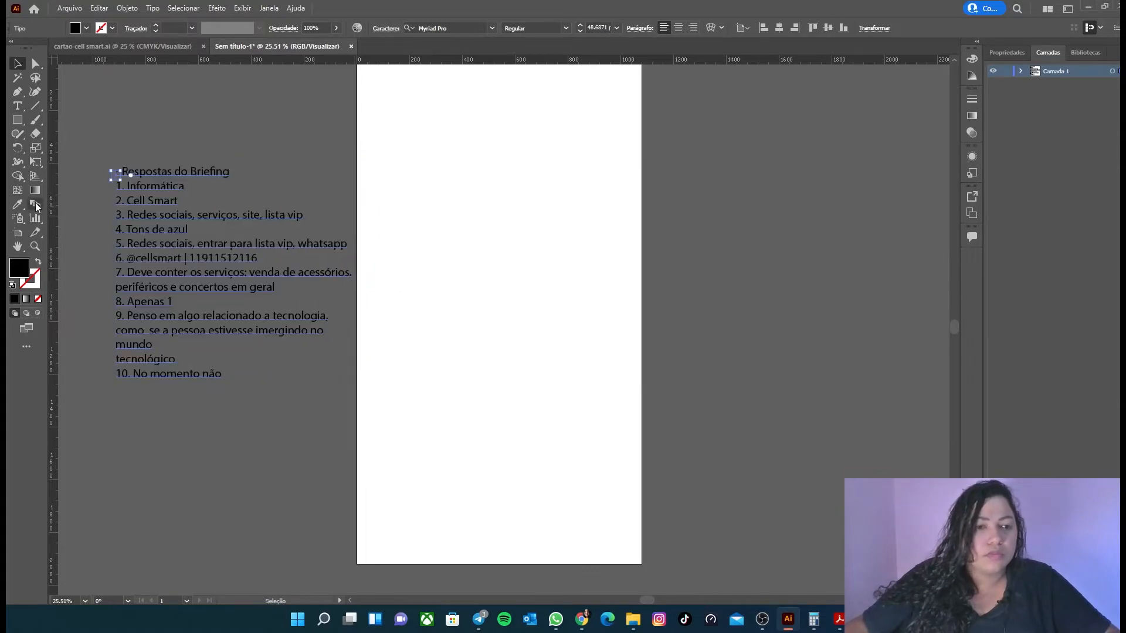
{"action": "key", "text": "t"}
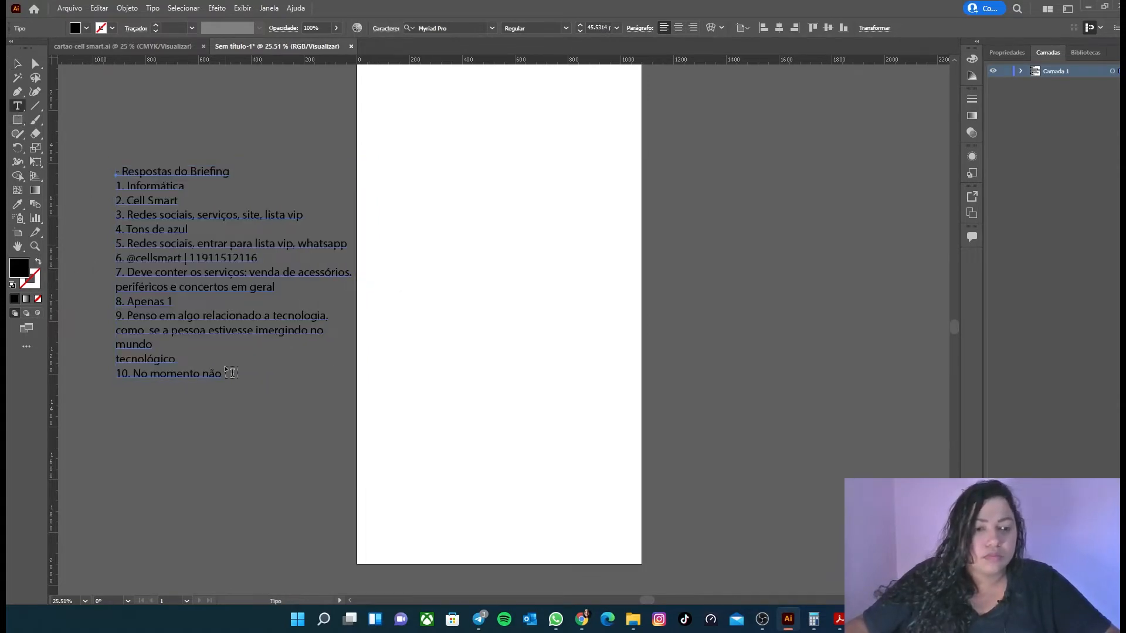
Step: Change the fill colour of all the briefing text to white
{"action": "left_click_drag", "start_coordinate": [222, 374], "coordinate": [80, 34]}
{"action": "left_click", "coordinate": [85, 29]}
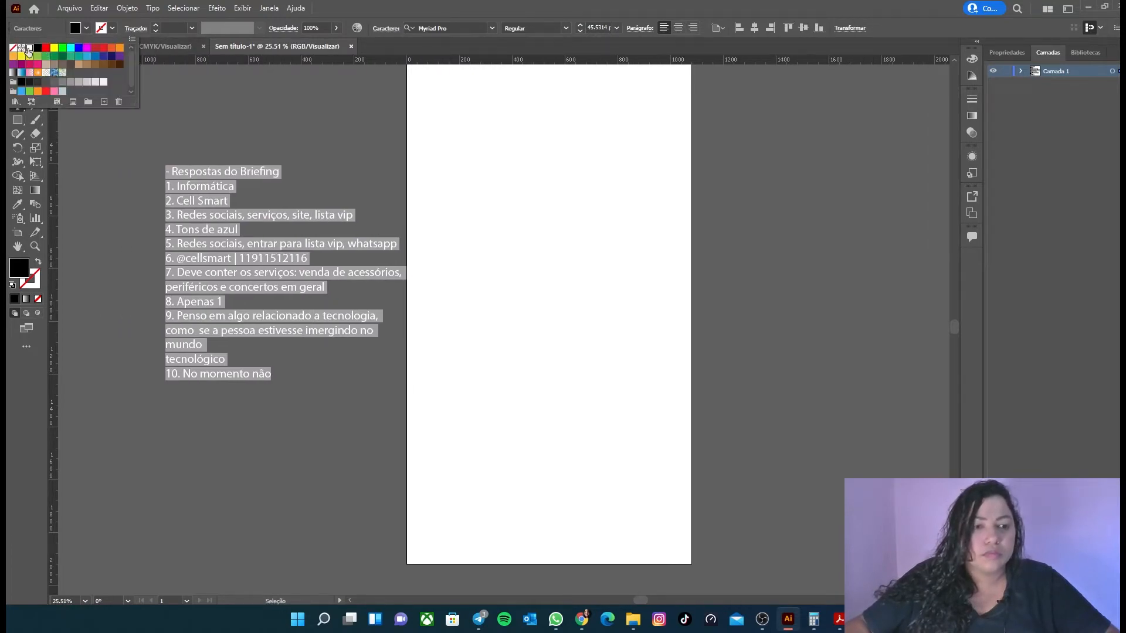
{"action": "left_click", "coordinate": [104, 80]}
{"action": "left_click", "coordinate": [485, 12]}
{"action": "left_click", "coordinate": [18, 64]}
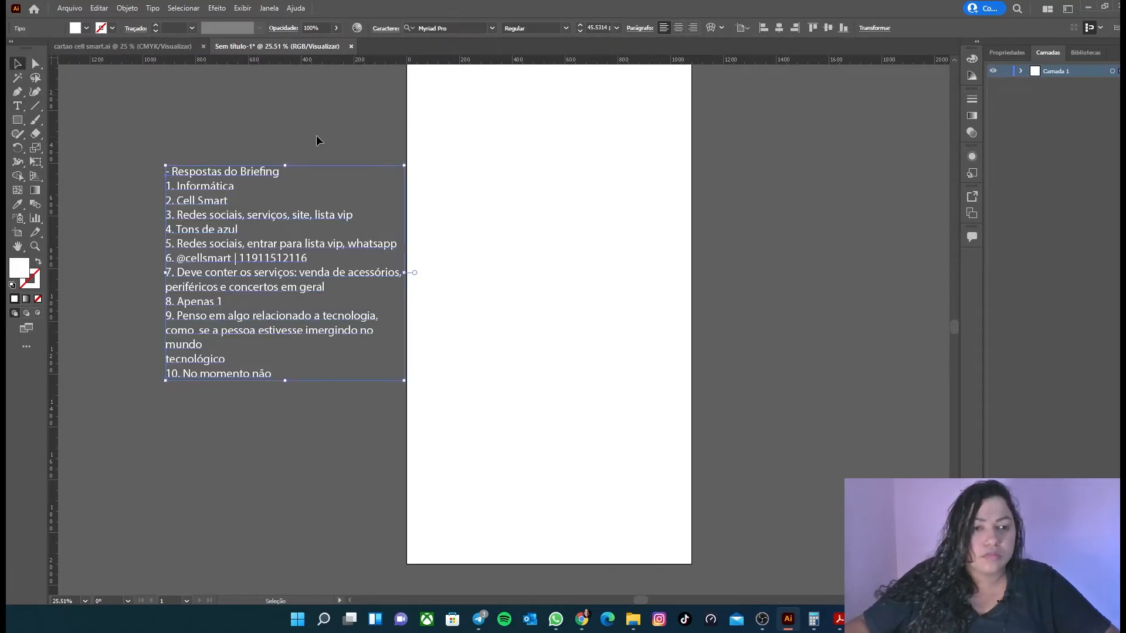
{"action": "left_click", "coordinate": [317, 137]}
Step: Move the briefing text block up so its heading sits level with the artboard's upper edge, clear of the artboard
{"action": "left_click_drag", "start_coordinate": [298, 244], "coordinate": [284, 195]}
{"action": "scroll", "coordinate": [453, 404], "scroll_direction": "up", "scroll_amount": 1}
{"action": "scroll", "coordinate": [453, 404], "scroll_direction": "up", "scroll_amount": 3}
{"action": "scroll", "coordinate": [453, 404], "scroll_direction": "down", "scroll_amount": 2}
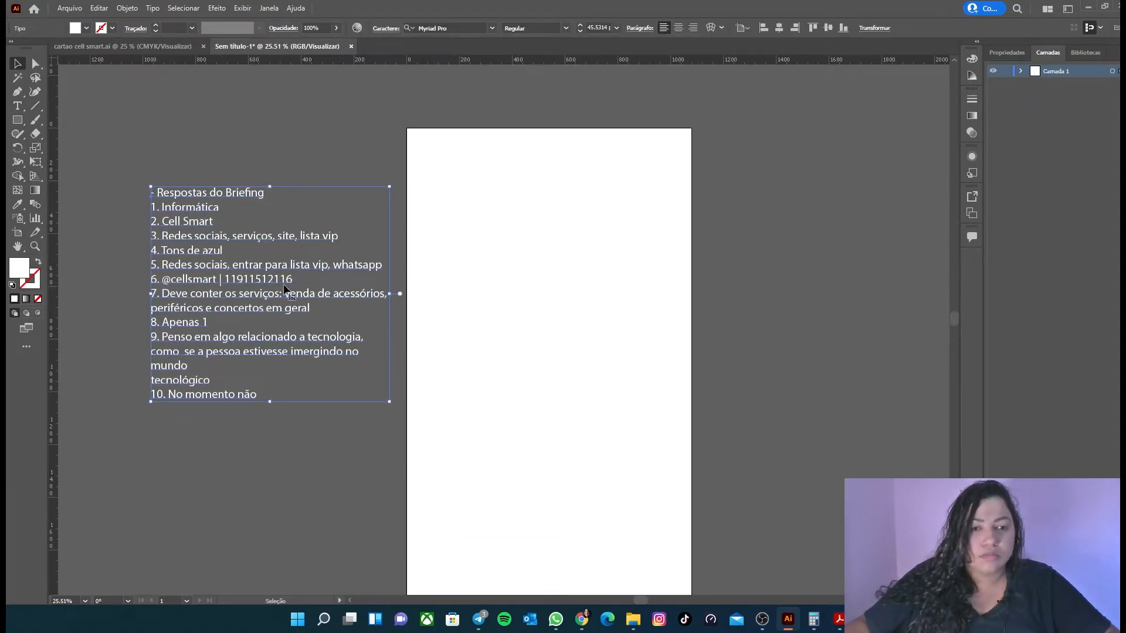
{"action": "left_click_drag", "start_coordinate": [234, 233], "coordinate": [240, 179]}
Step: Set the heading "- Respostas do Briefing" in the Black SemiExtended font style
{"action": "key", "text": "t"}
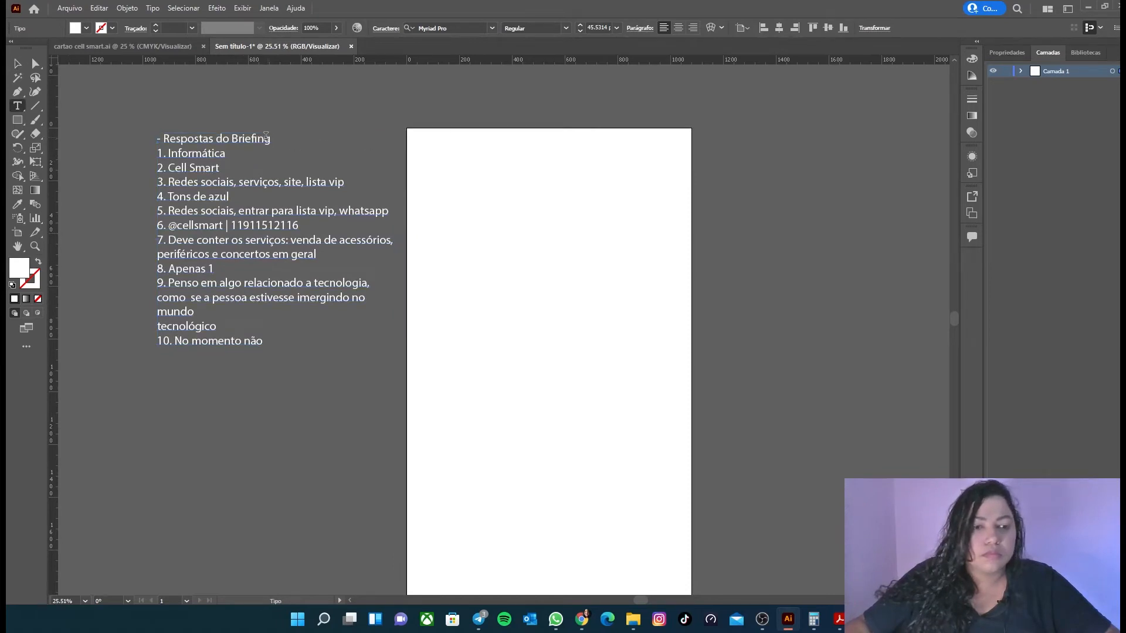
{"action": "left_click_drag", "start_coordinate": [269, 139], "coordinate": [154, 136]}
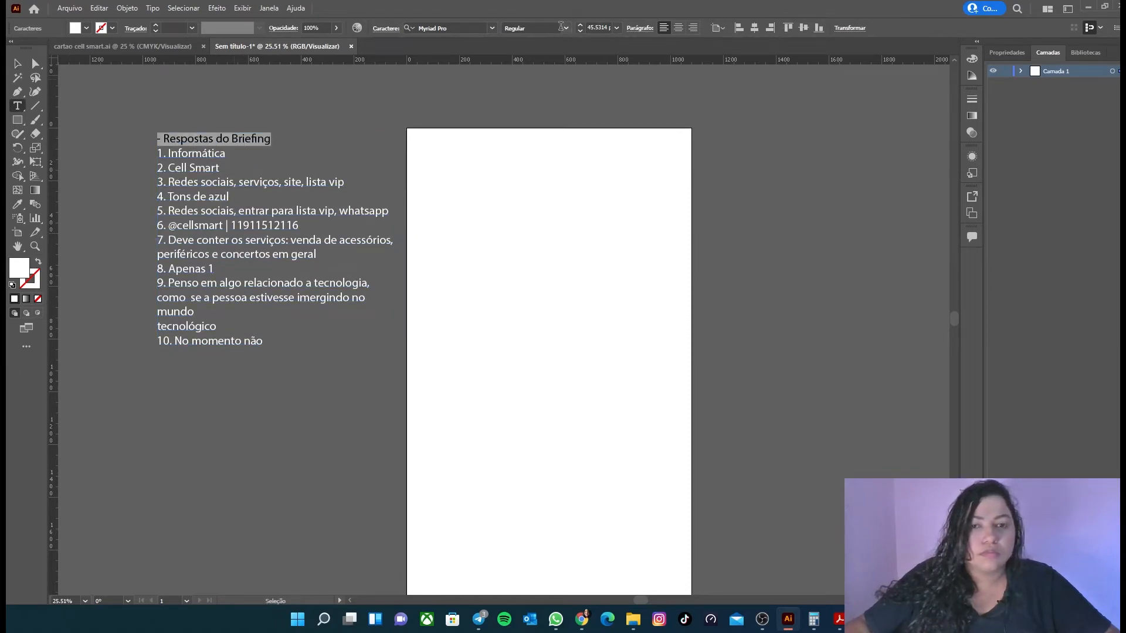
{"action": "left_click", "coordinate": [566, 29]}
{"action": "left_click", "coordinate": [542, 54]}
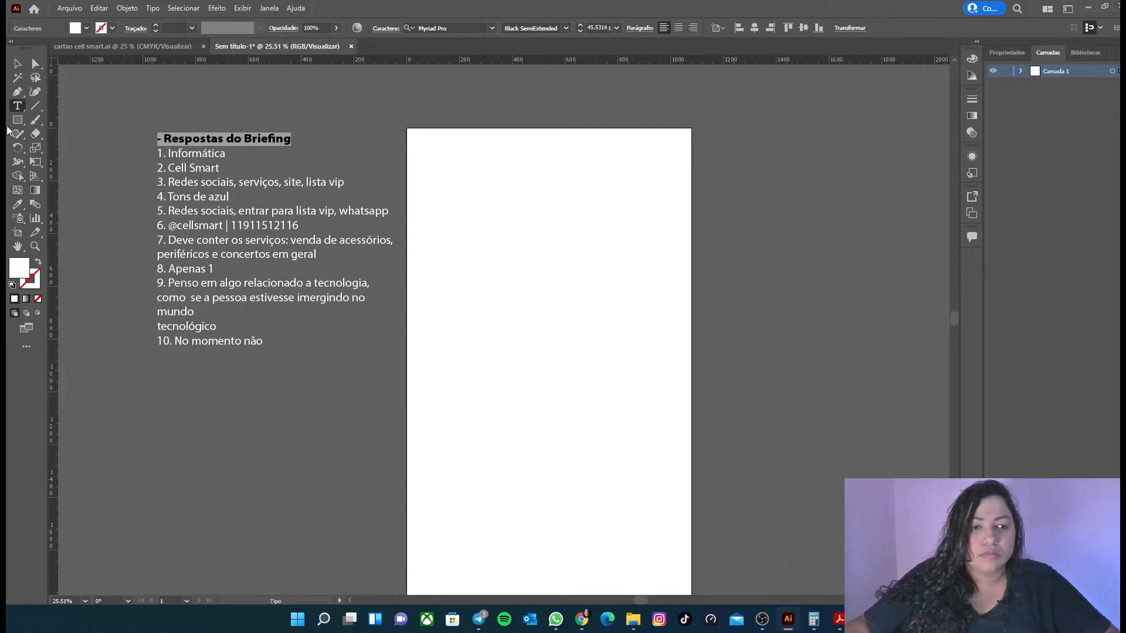
{"action": "left_click", "coordinate": [18, 63]}
{"action": "left_click", "coordinate": [463, 115]}
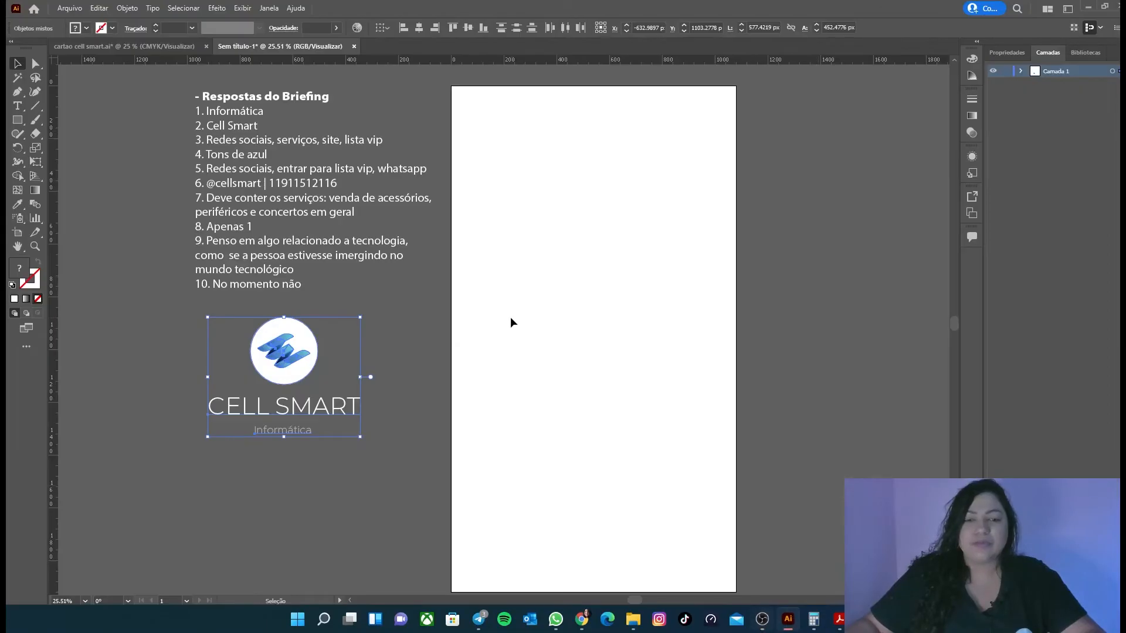
{"action": "left_click", "coordinate": [95, 137]}
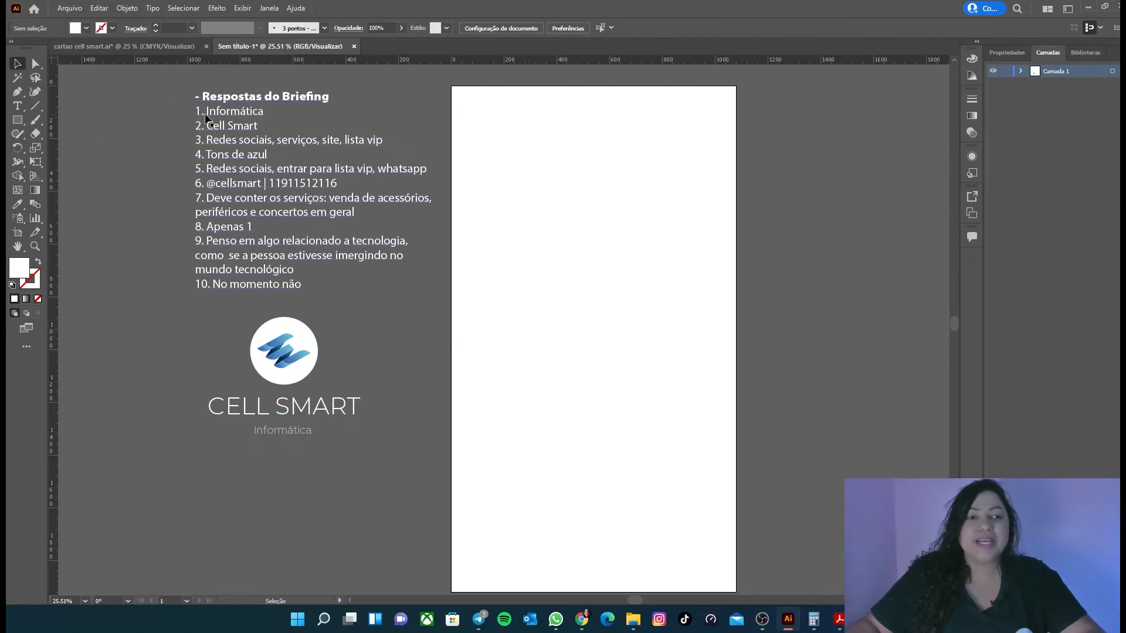
{"action": "left_click", "coordinate": [334, 261]}
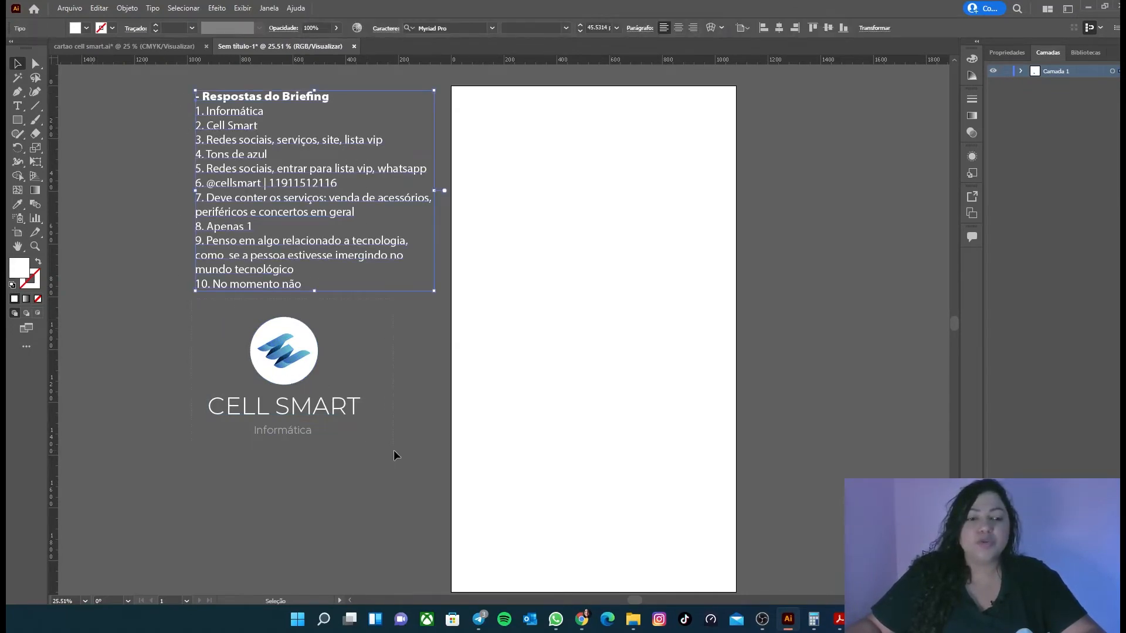
{"action": "left_click", "coordinate": [346, 381]}
{"action": "left_click", "coordinate": [403, 280]}
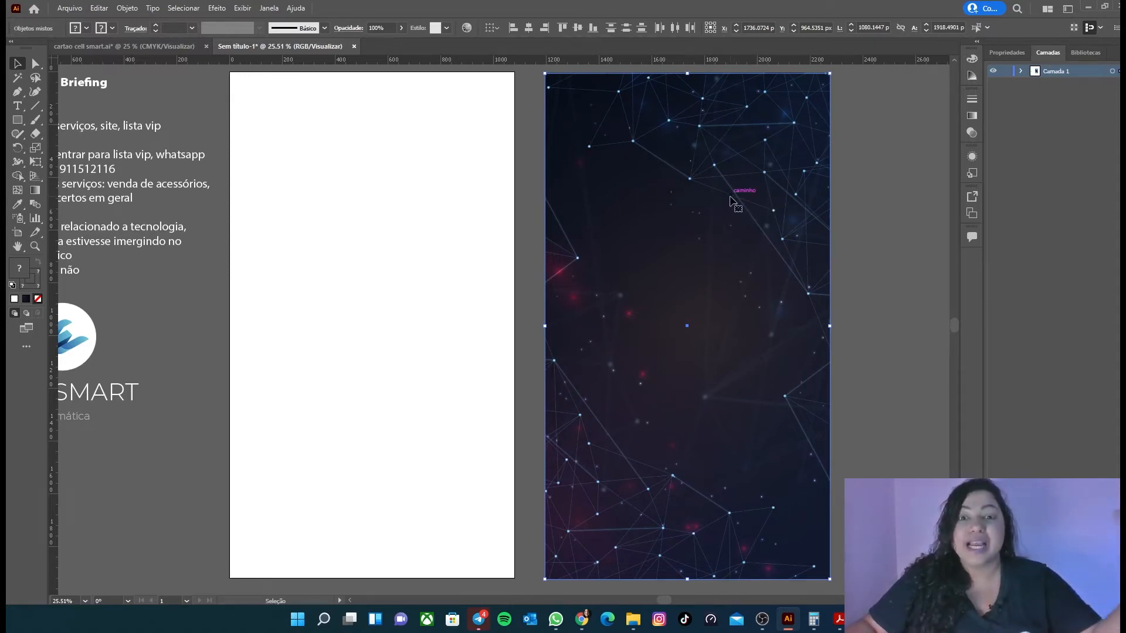
Step: Move the dark network background onto the artboard and align it to the artboard's centre
{"action": "left_click_drag", "start_coordinate": [764, 177], "coordinate": [388, 179]}
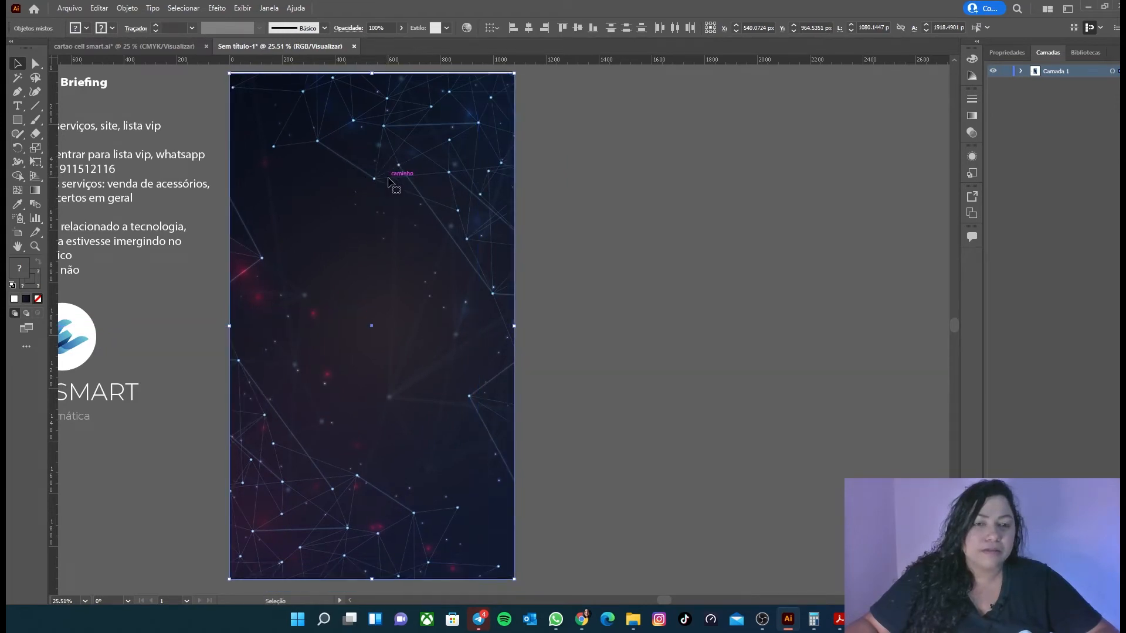
{"action": "left_click_drag", "start_coordinate": [669, 600], "coordinate": [642, 603]}
{"action": "key", "text": "a"}
{"action": "key", "text": "v"}
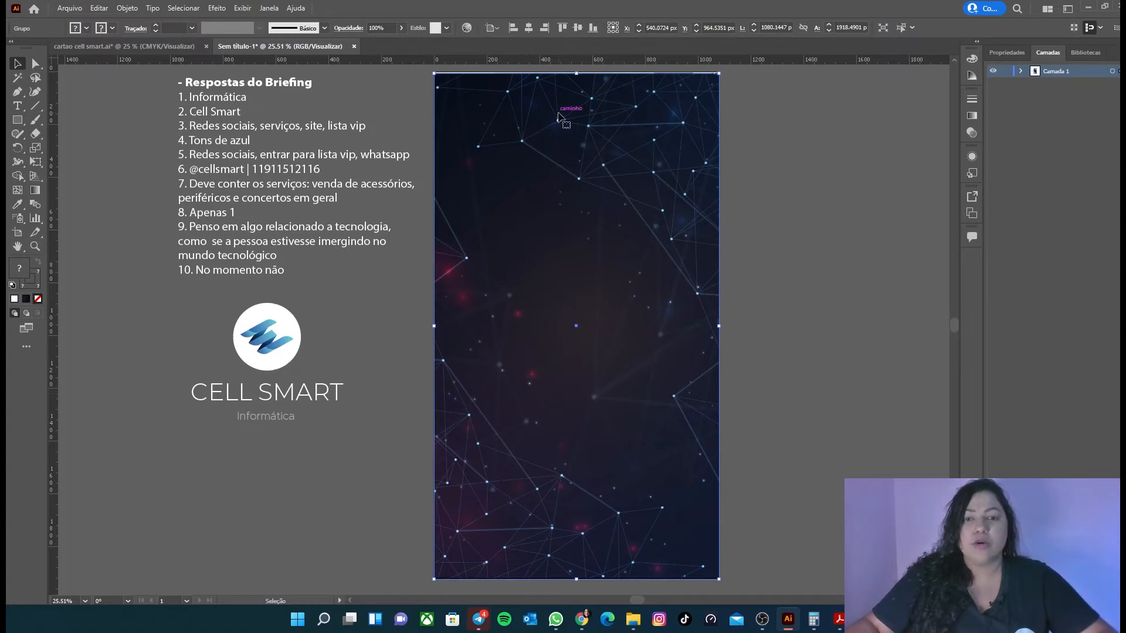
{"action": "left_click", "coordinate": [578, 28]}
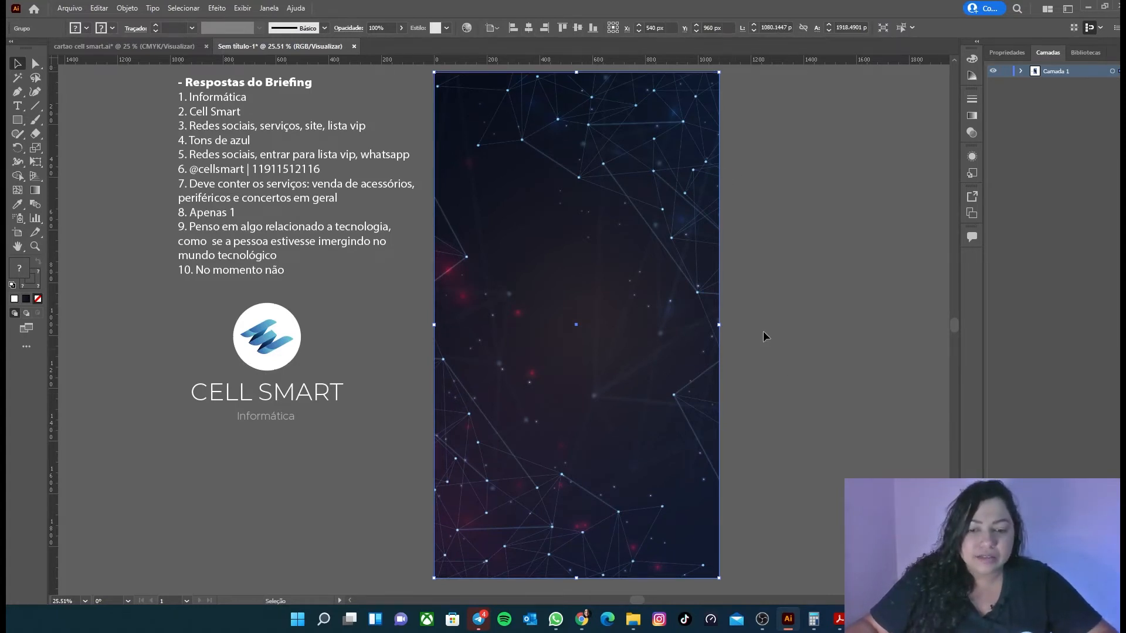
{"action": "scroll", "coordinate": [763, 331], "scroll_direction": "down", "scroll_amount": 5}
{"action": "scroll", "coordinate": [762, 322], "scroll_direction": "up", "scroll_amount": 4}
{"action": "left_click", "coordinate": [844, 372]}
{"action": "scroll", "coordinate": [843, 372], "scroll_direction": "up", "scroll_amount": 2}
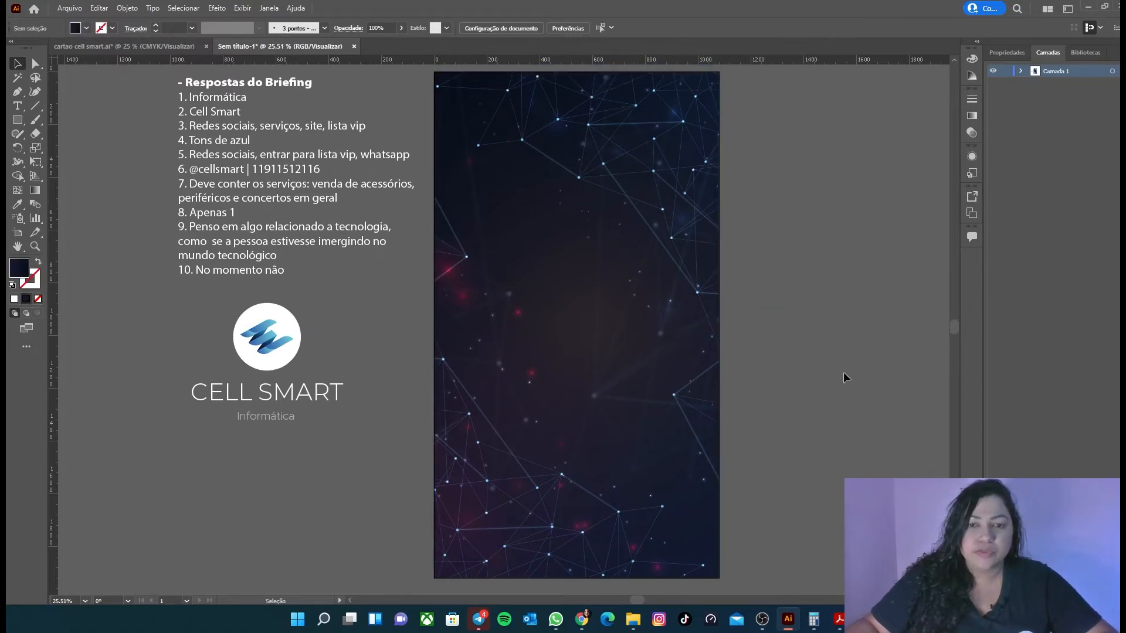
{"action": "scroll", "coordinate": [804, 231], "scroll_direction": "down", "scroll_amount": 3}
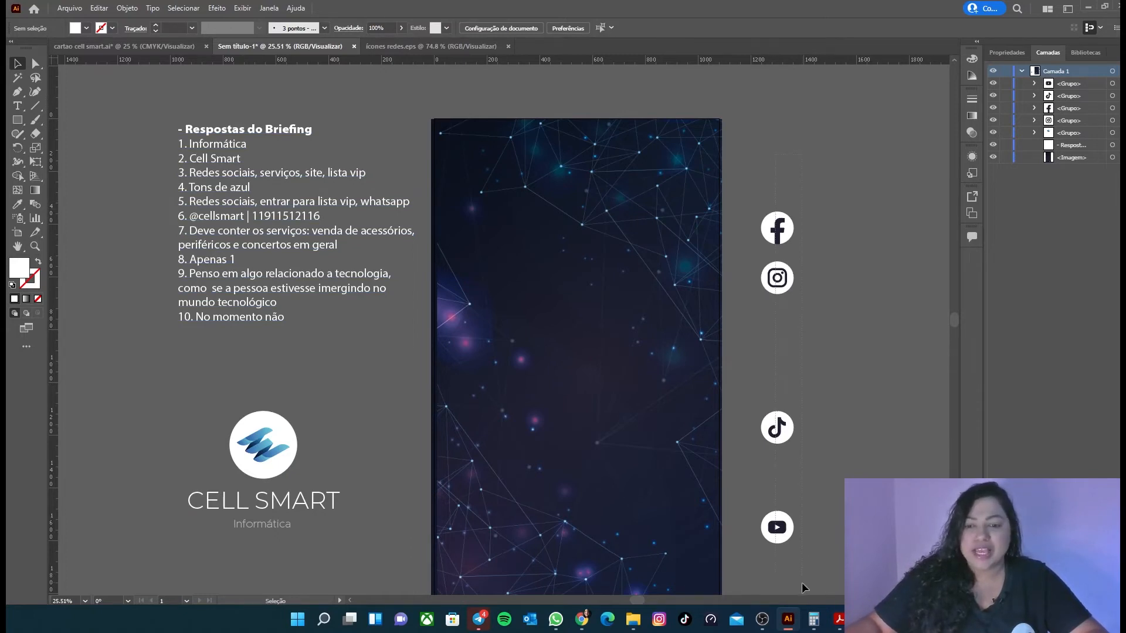
Step: Move the Cell Smart logo onto the upper part of the artboard and centre it horizontally
{"action": "left_click_drag", "start_coordinate": [803, 583], "coordinate": [802, 584]}
{"action": "scroll", "coordinate": [425, 373], "scroll_direction": "up", "scroll_amount": 1}
{"action": "scroll", "coordinate": [425, 373], "scroll_direction": "down", "scroll_amount": 3}
{"action": "left_click", "coordinate": [250, 425]}
{"action": "left_click", "coordinate": [147, 498]}
{"action": "left_click_drag", "start_coordinate": [289, 438], "coordinate": [592, 252]}
{"action": "left_click", "coordinate": [592, 252]}
{"action": "left_click", "coordinate": [592, 252]}
{"action": "left_click", "coordinate": [418, 28]}
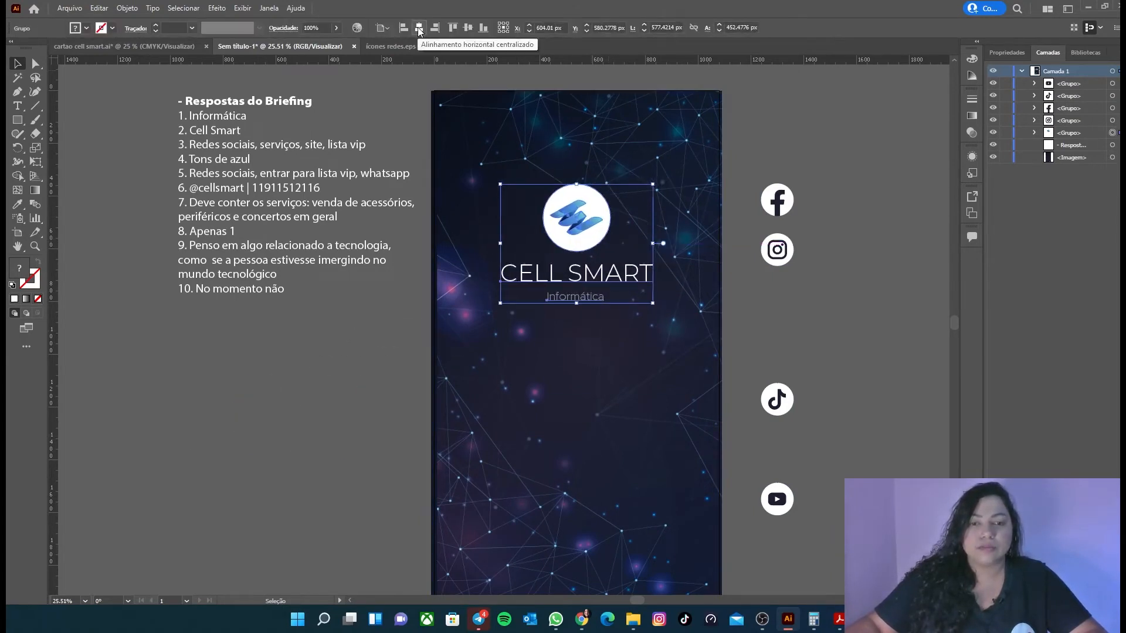
Step: Raise the logo slightly on the artboard and centre it horizontally again
{"action": "left_click_drag", "start_coordinate": [579, 231], "coordinate": [575, 212]}
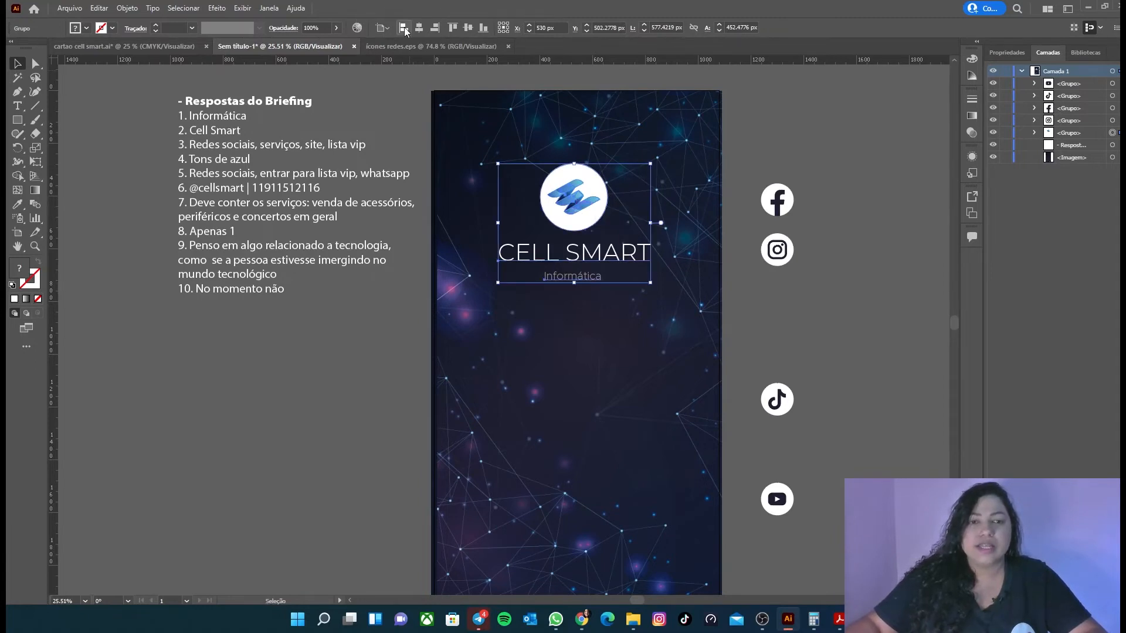
{"action": "left_click", "coordinate": [423, 29]}
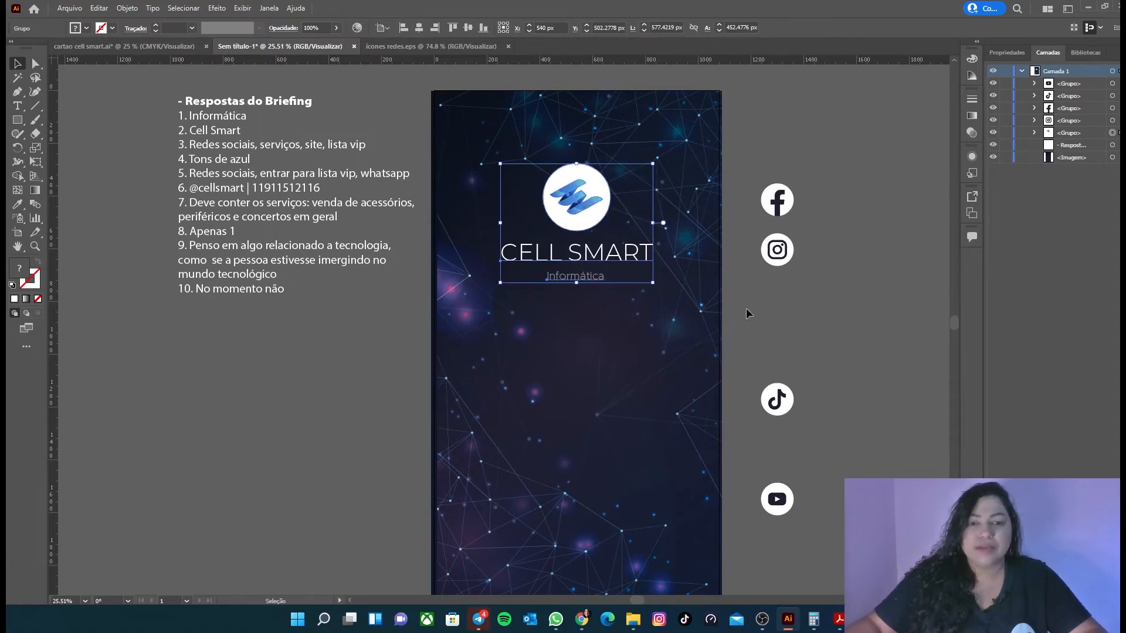
{"action": "left_click", "coordinate": [214, 345]}
Step: Place the Instagram, Facebook, YouTube and TikTok icons in a row on the artboard below the logo
{"action": "scroll", "coordinate": [209, 259], "scroll_direction": "up", "scroll_amount": 4}
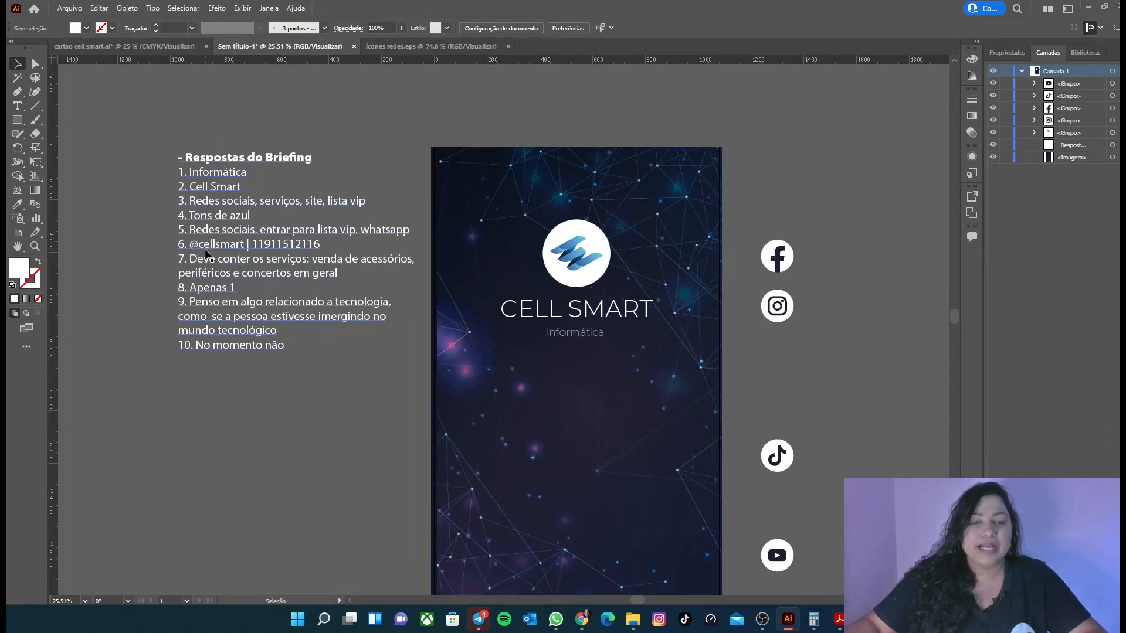
{"action": "scroll", "coordinate": [209, 258], "scroll_direction": "down", "scroll_amount": 3}
{"action": "scroll", "coordinate": [903, 196], "scroll_direction": "down", "scroll_amount": 3}
{"action": "left_click", "coordinate": [789, 171]}
{"action": "scroll", "coordinate": [821, 135], "scroll_direction": "down", "scroll_amount": 2}
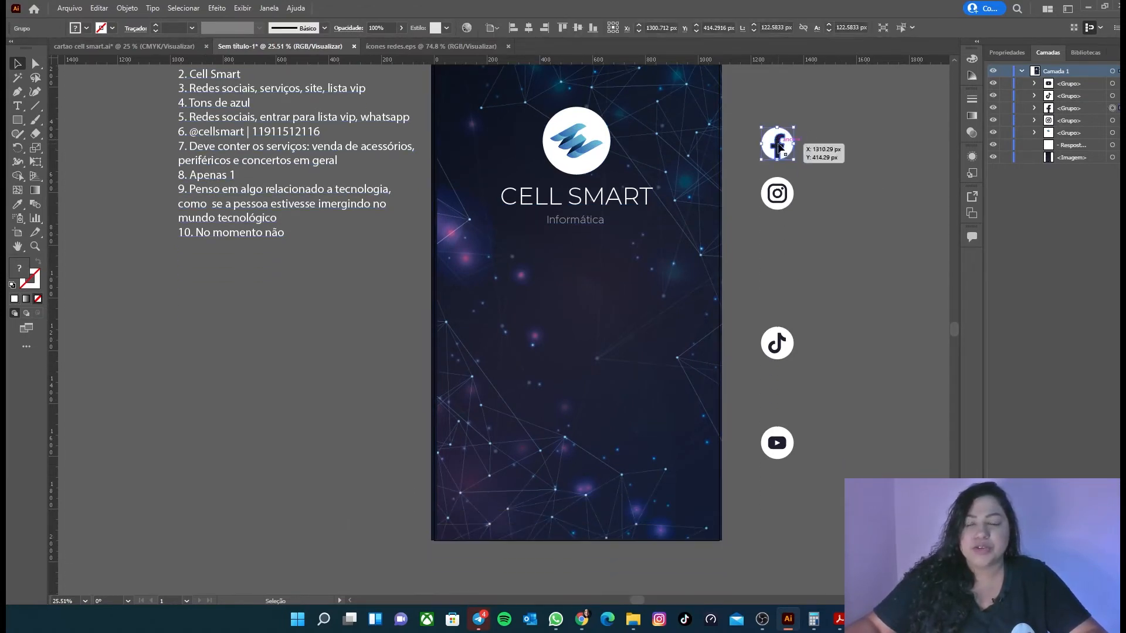
{"action": "left_click", "coordinate": [778, 197]}
{"action": "left_click_drag", "start_coordinate": [780, 198], "coordinate": [493, 288]}
{"action": "left_click_drag", "start_coordinate": [785, 143], "coordinate": [544, 281]}
{"action": "left_click_drag", "start_coordinate": [777, 444], "coordinate": [592, 293]}
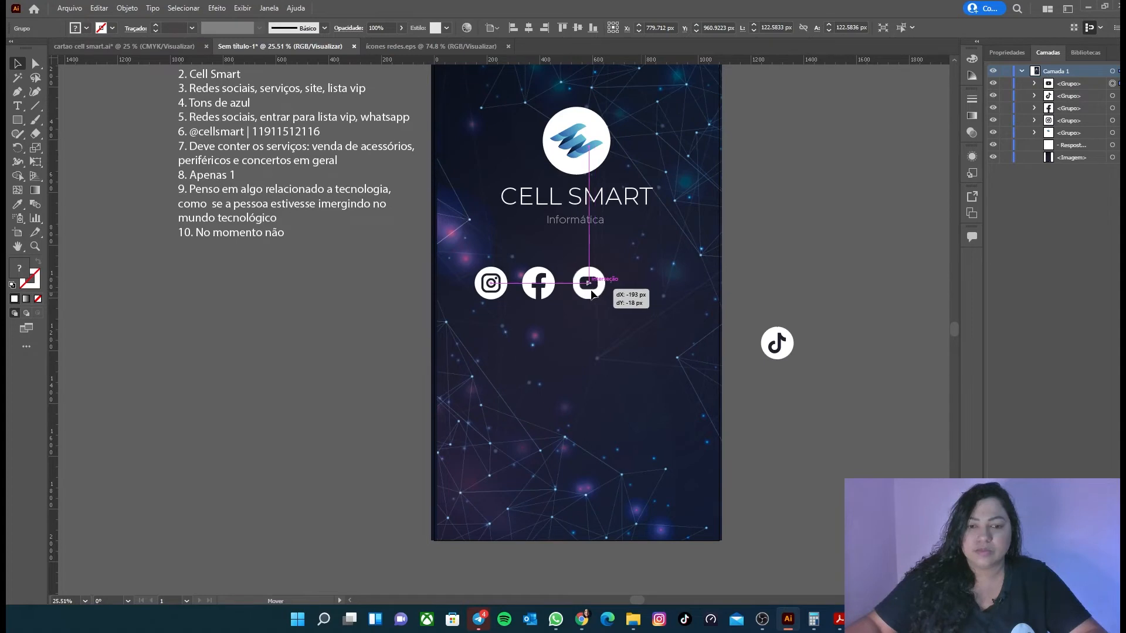
{"action": "left_click_drag", "start_coordinate": [592, 293], "coordinate": [592, 293]}
{"action": "left_click_drag", "start_coordinate": [780, 346], "coordinate": [638, 286]}
Step: Select the four social media icons and align them on their vertical centres
{"action": "left_click", "coordinate": [597, 290], "text": "shift"}
{"action": "left_click", "coordinate": [546, 288], "text": "shift"}
{"action": "left_click", "coordinate": [498, 288], "text": "shift"}
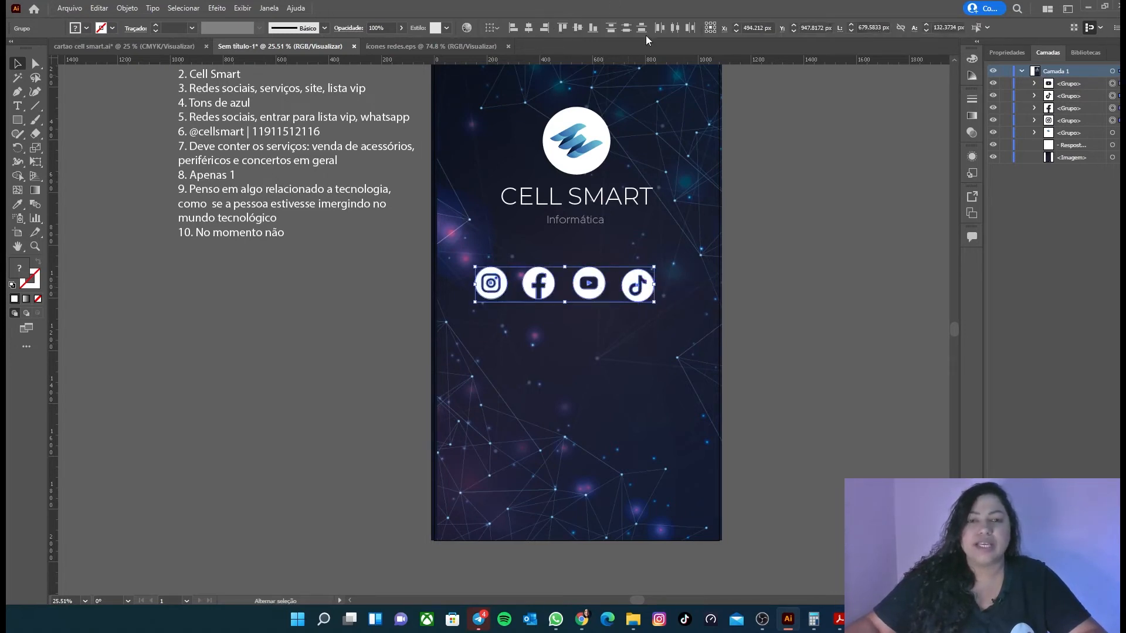
{"action": "left_click", "coordinate": [578, 30]}
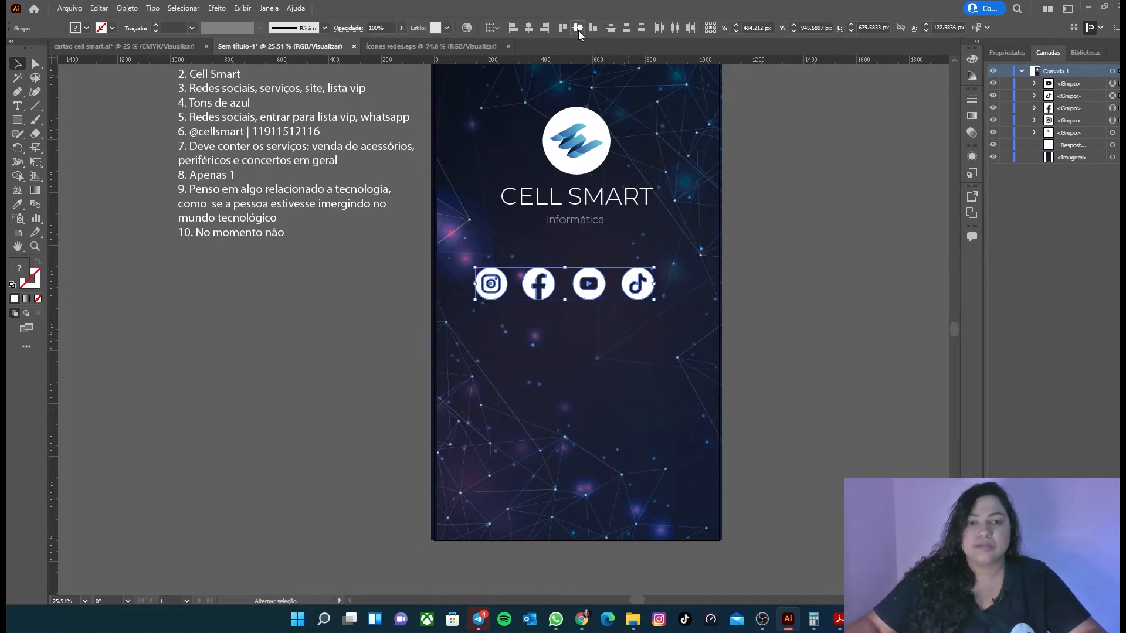
Step: Group the social media icons and centre the group horizontally on the artboard
{"action": "key", "text": "ctrl+g"}
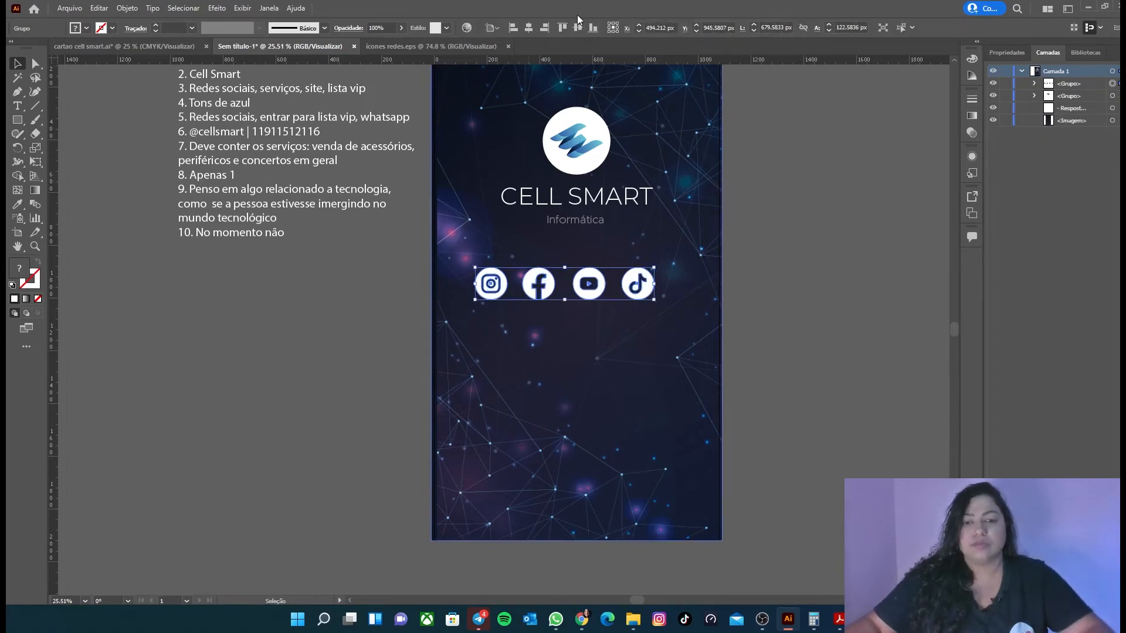
{"action": "left_click", "coordinate": [533, 31]}
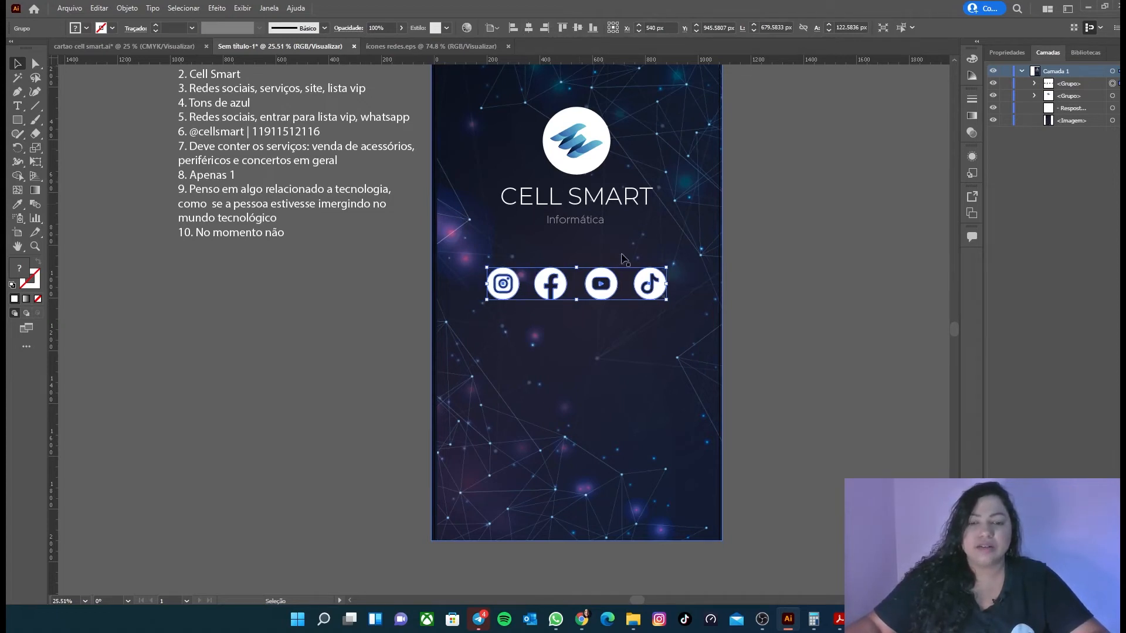
{"action": "left_click", "coordinate": [891, 450]}
{"action": "scroll", "coordinate": [772, 340], "scroll_direction": "up", "scroll_amount": 2}
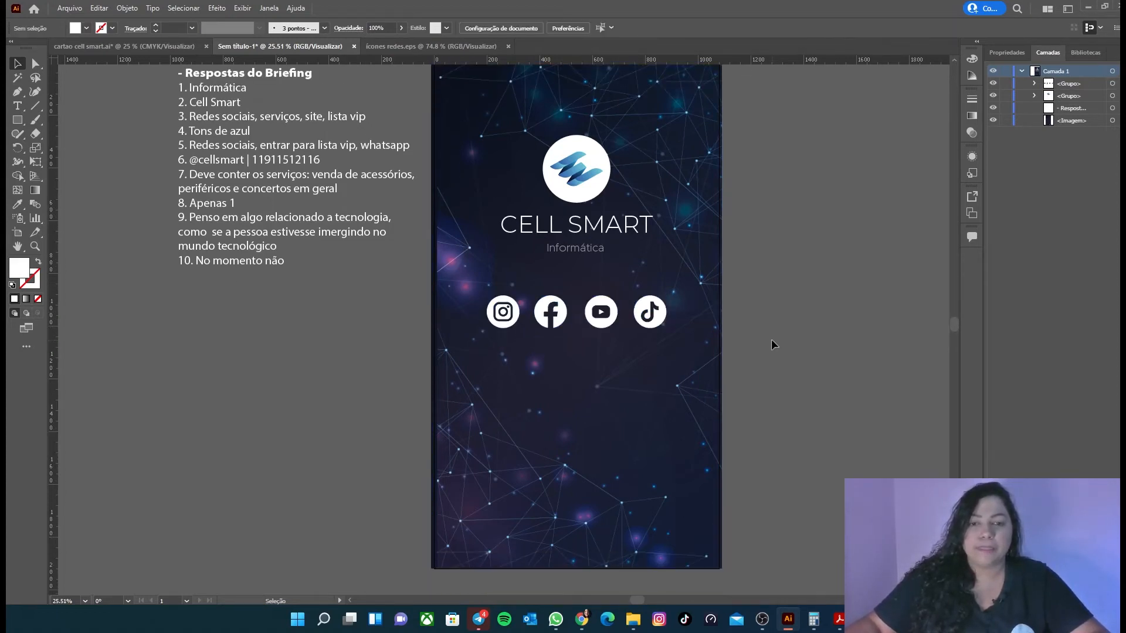
Step: Scale the briefing text block up to fill the space beside the artboard
{"action": "left_click", "coordinate": [265, 132]}
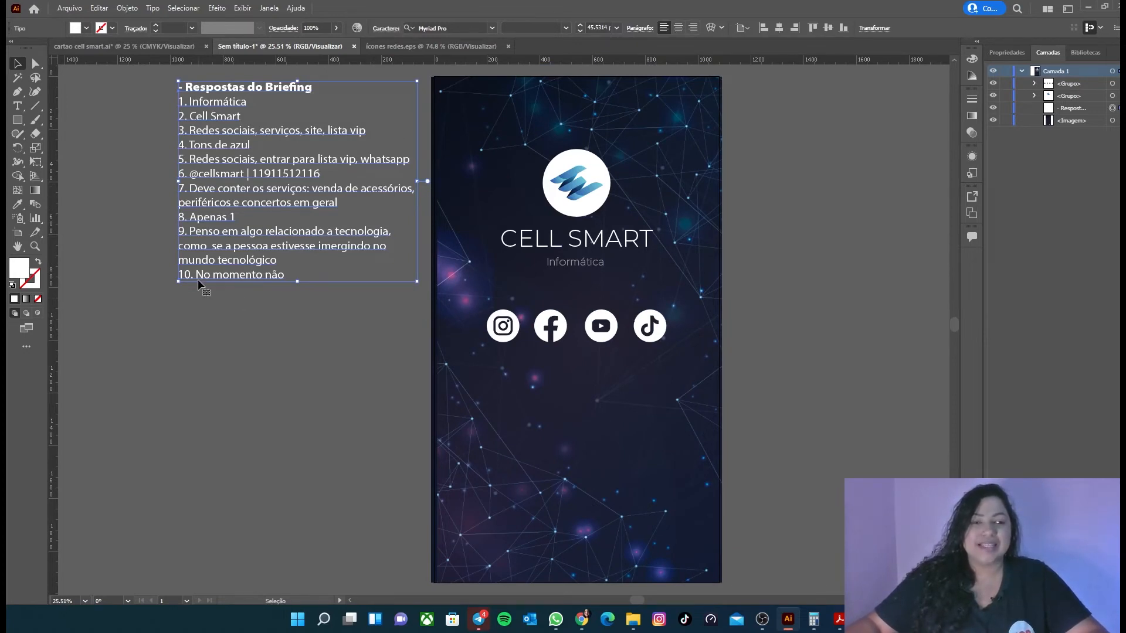
{"action": "left_click_drag", "start_coordinate": [181, 284], "coordinate": [65, 411]}
{"action": "left_click", "coordinate": [356, 140]}
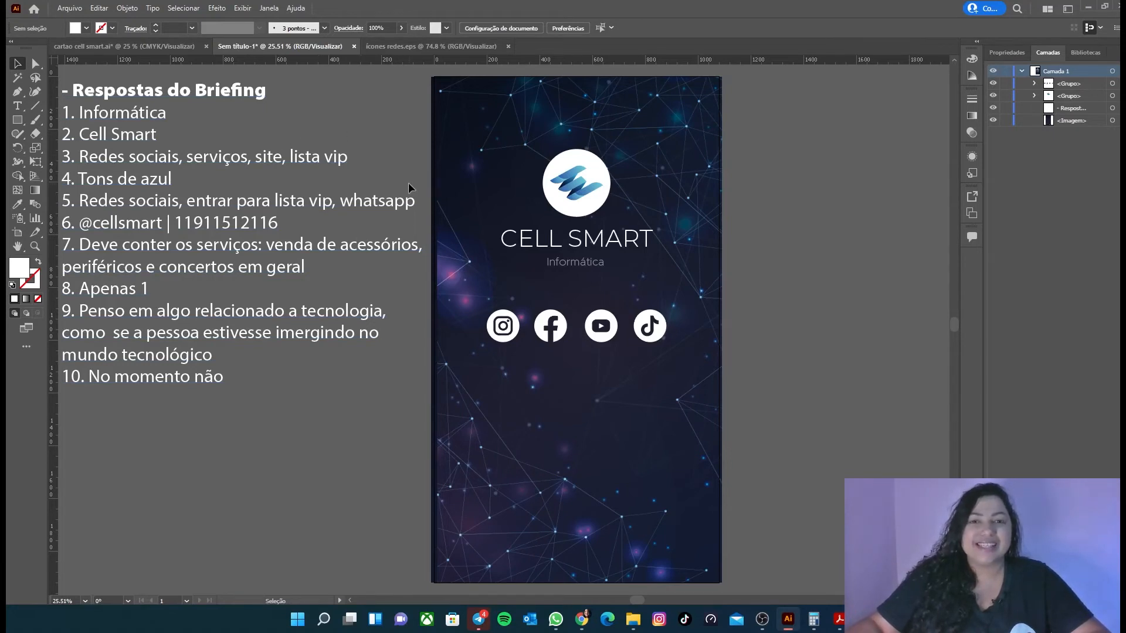
Step: Paste the "ENTRAR PARA A LISTA VIP" and "whatsapp" buttons below the briefing text
{"action": "key", "text": "ctrl+v"}
{"action": "left_click", "coordinate": [372, 377]}
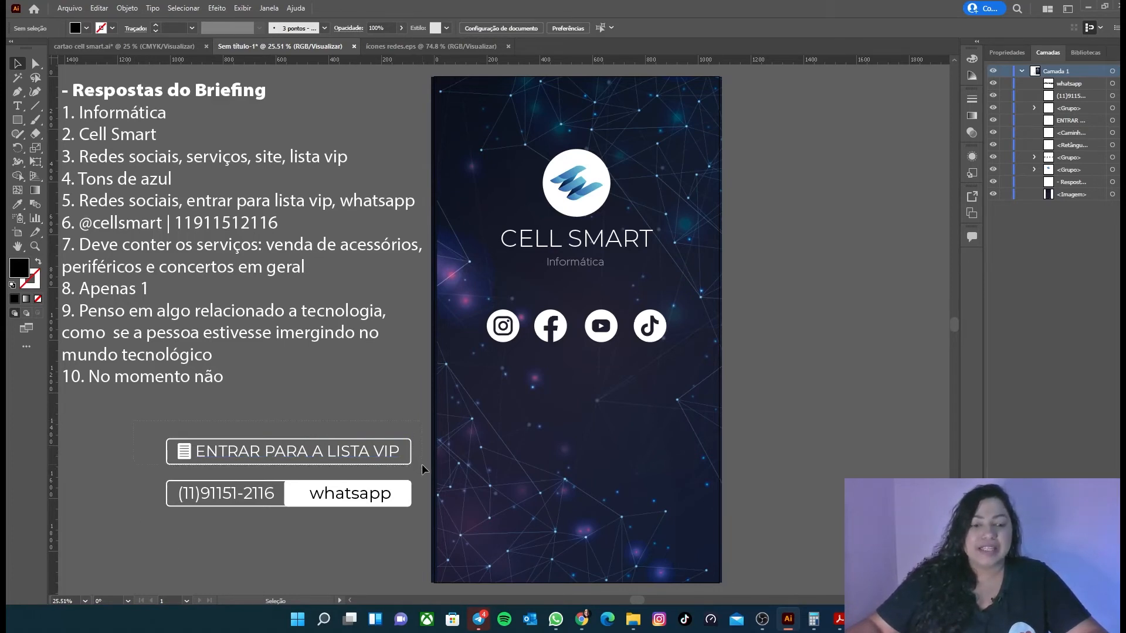
{"action": "left_click_drag", "start_coordinate": [421, 464], "coordinate": [158, 470]}
{"action": "left_click_drag", "start_coordinate": [417, 526], "coordinate": [136, 483]}
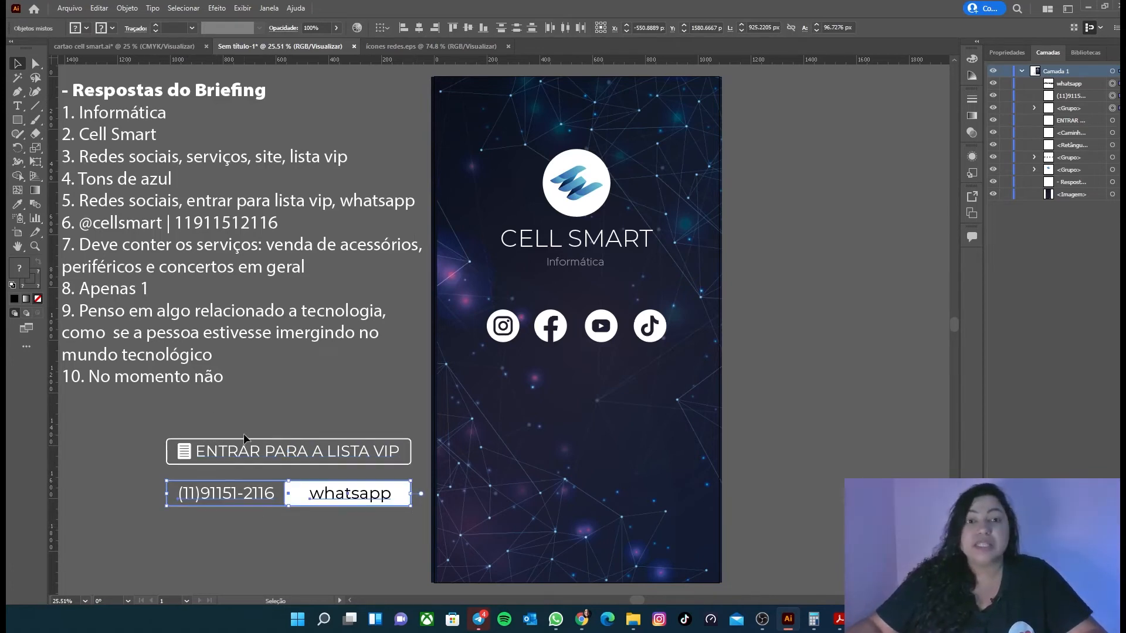
{"action": "left_click", "coordinate": [147, 437]}
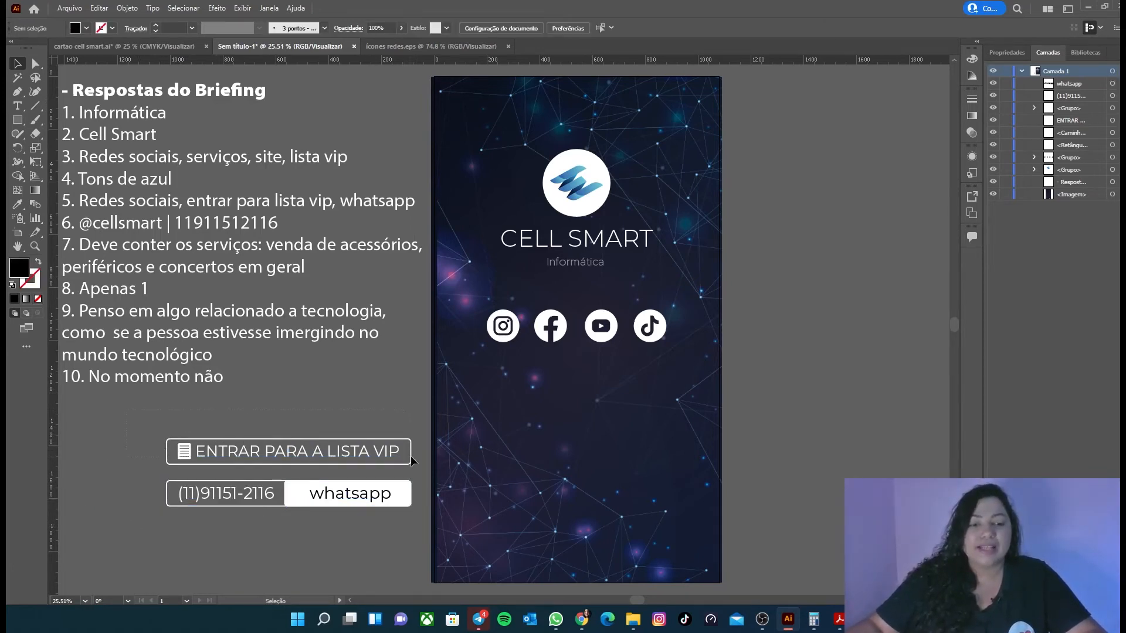
Step: Move the VIP list button below the social icons and the WhatsApp button beneath it on the artboard
{"action": "left_click_drag", "start_coordinate": [419, 470], "coordinate": [216, 422]}
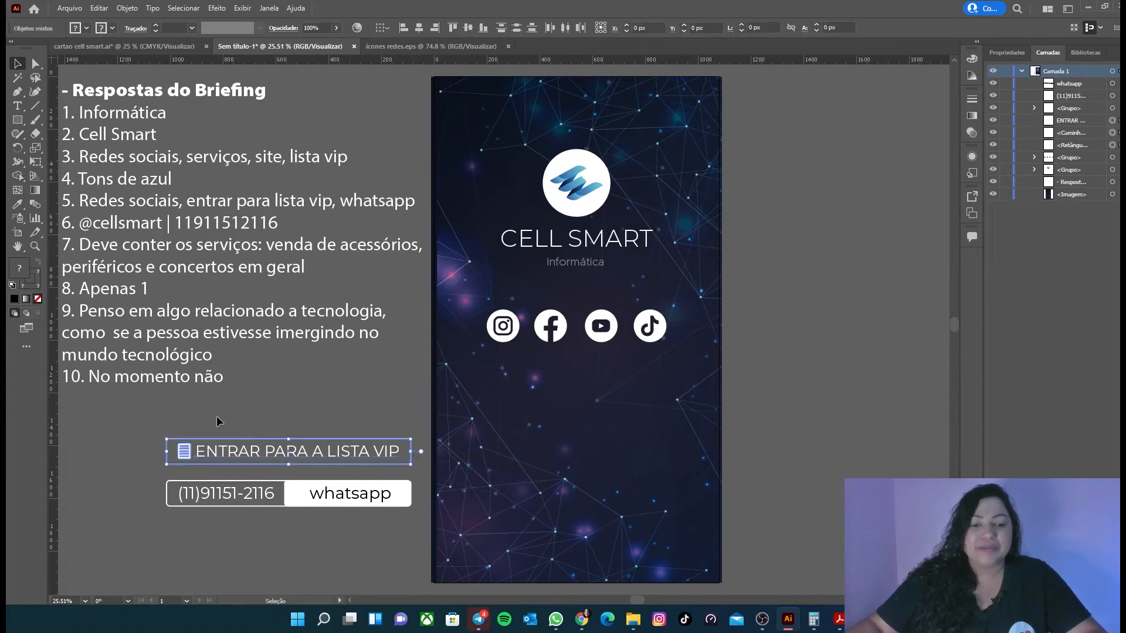
{"action": "left_click_drag", "start_coordinate": [299, 449], "coordinate": [567, 399]}
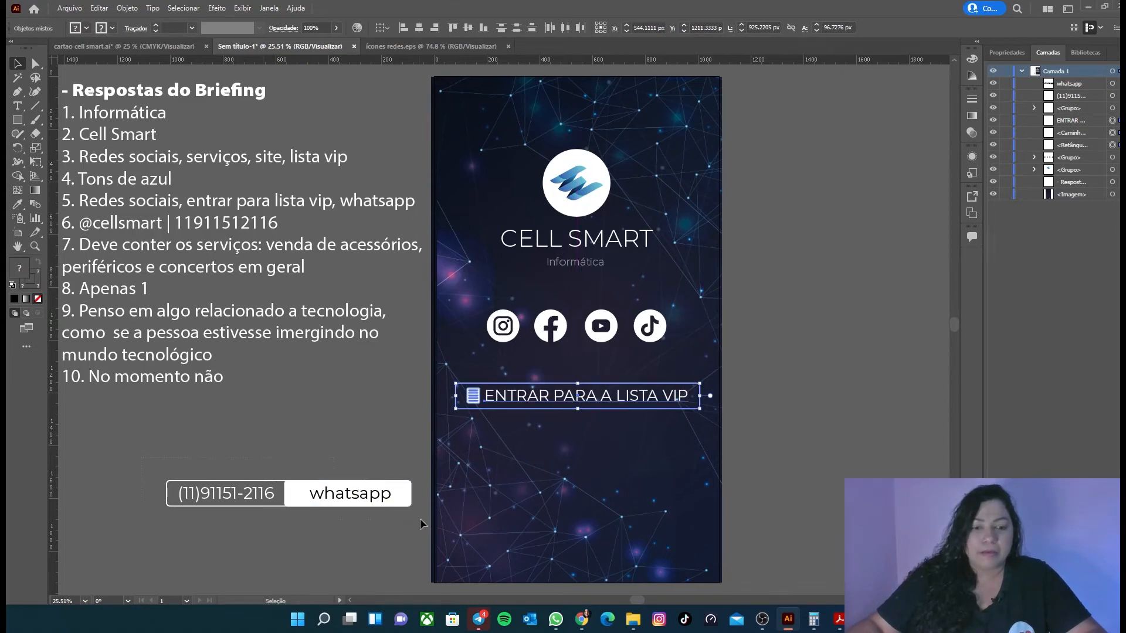
{"action": "left_click_drag", "start_coordinate": [348, 499], "coordinate": [640, 452]}
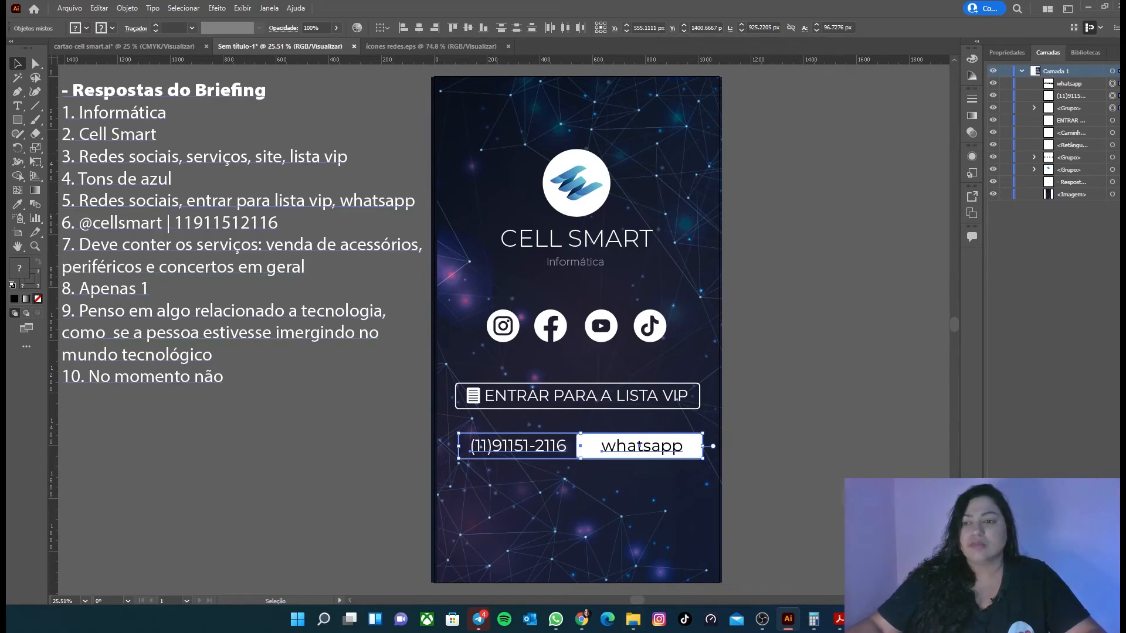
Step: Group all the parts of the VIP list and WhatsApp buttons into a single group
{"action": "left_click", "coordinate": [589, 449], "text": "shift"}
{"action": "left_click", "coordinate": [473, 396], "text": "shift"}
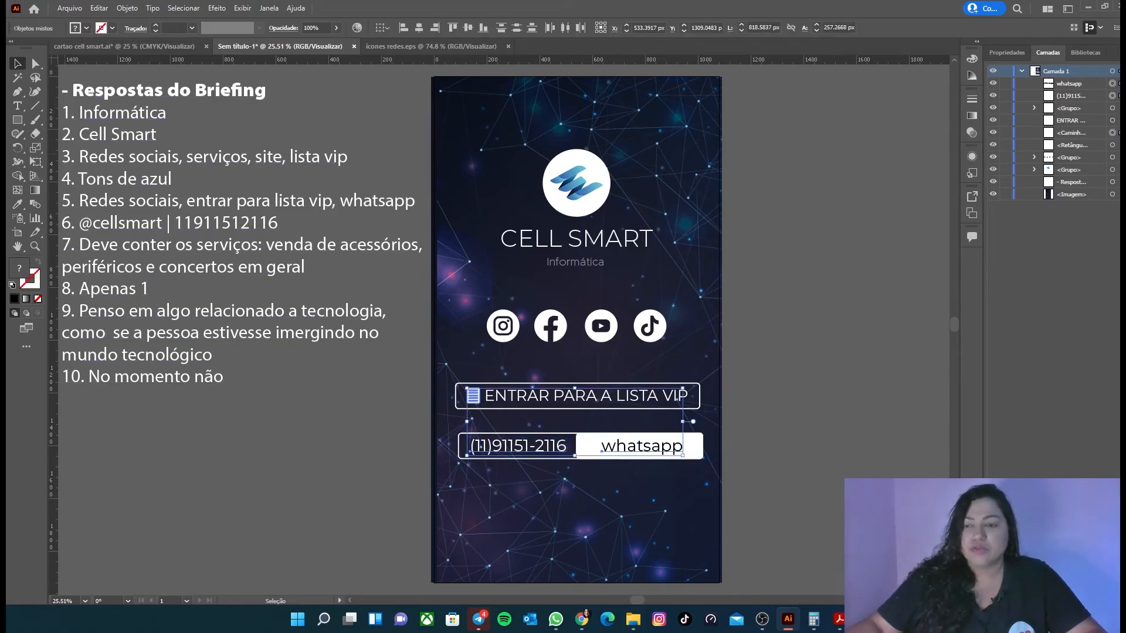
{"action": "left_click", "coordinate": [1113, 108], "text": "shift"}
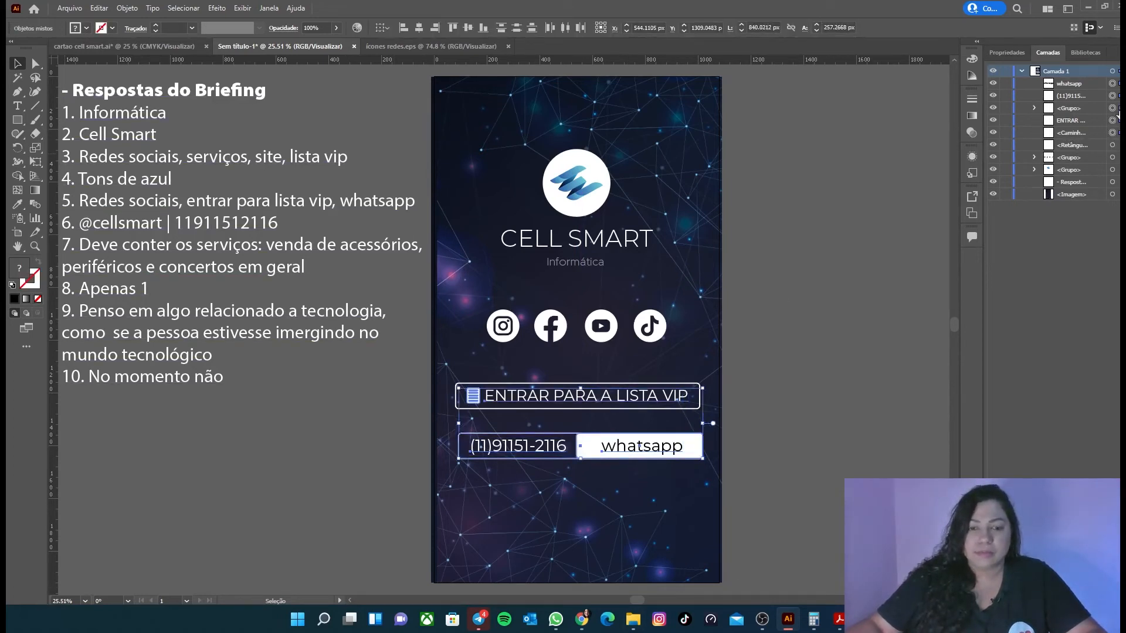
{"action": "left_click", "coordinate": [1113, 145], "text": "shift"}
{"action": "left_click", "coordinate": [1114, 157], "text": "shift"}
{"action": "left_click", "coordinate": [1113, 157], "text": "shift"}
{"action": "key", "text": "ctrl+g"}
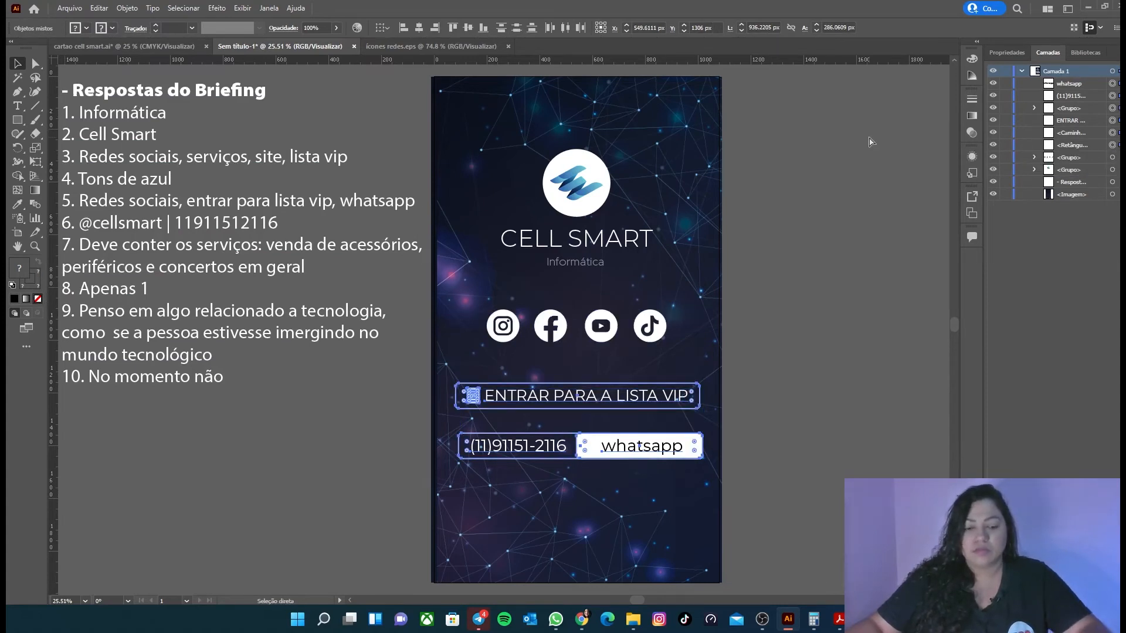
Step: Centre the button group horizontally on the artboard and move it slightly up towards the social icons
{"action": "left_click", "coordinate": [419, 28]}
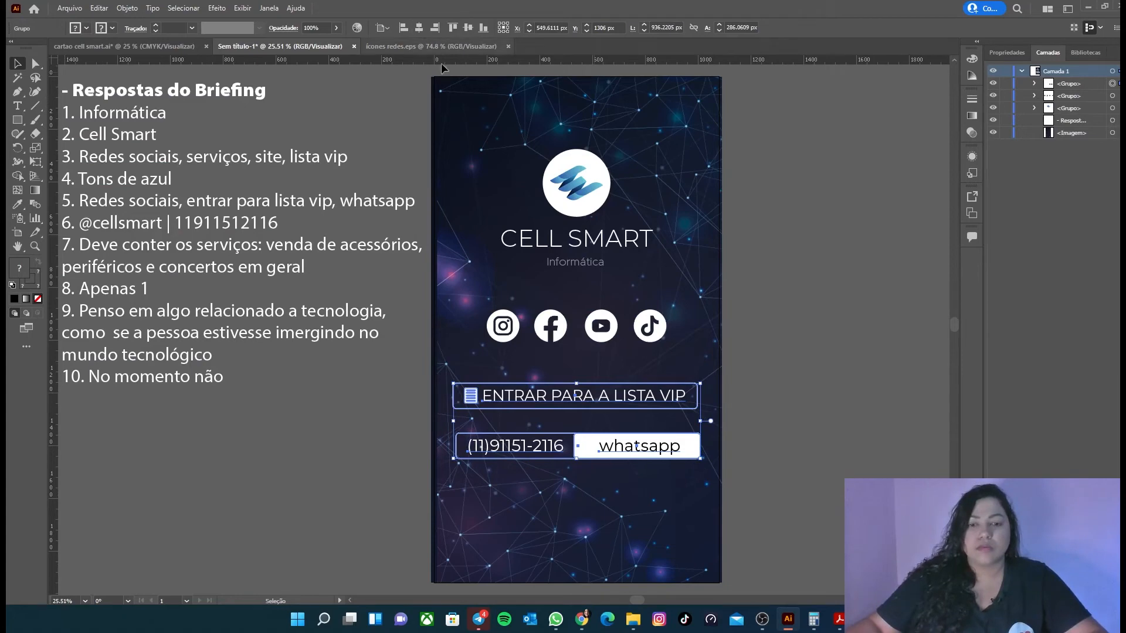
{"action": "left_click_drag", "start_coordinate": [657, 404], "coordinate": [657, 396]}
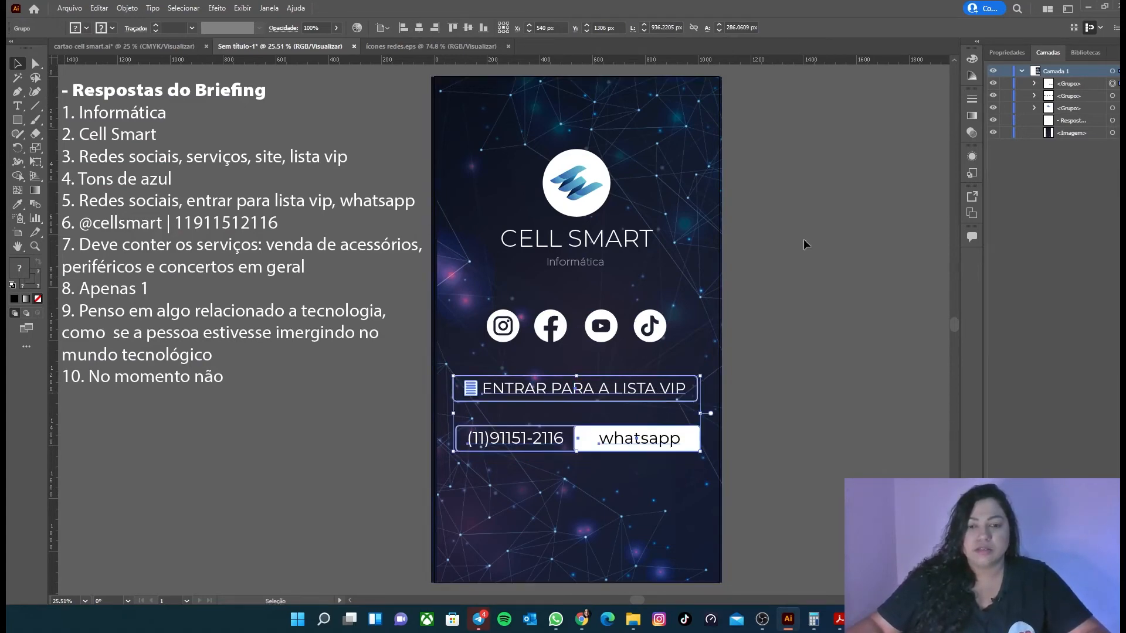
{"action": "left_click", "coordinate": [787, 516]}
Step: Move the Acessórios, Periféricos and Concertos em geral list below the WhatsApp button and centre it horizontally on the artboard
{"action": "scroll", "coordinate": [456, 124], "scroll_direction": "left", "scroll_amount": 3}
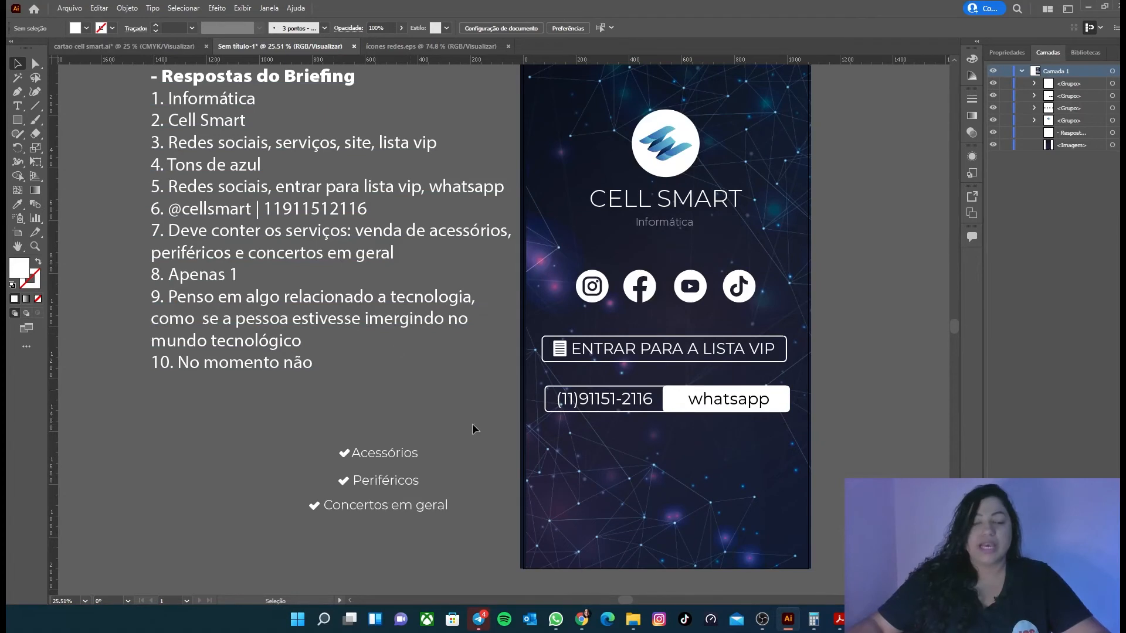
{"action": "scroll", "coordinate": [323, 381], "scroll_direction": "down", "scroll_amount": 1}
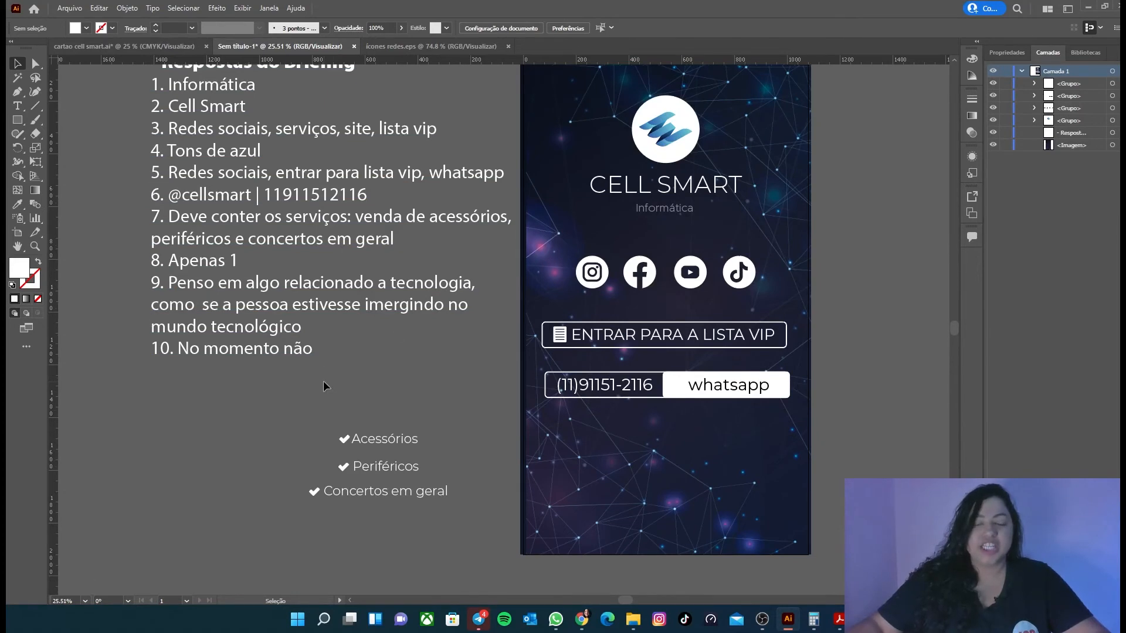
{"action": "scroll", "coordinate": [325, 382], "scroll_direction": "up", "scroll_amount": 2}
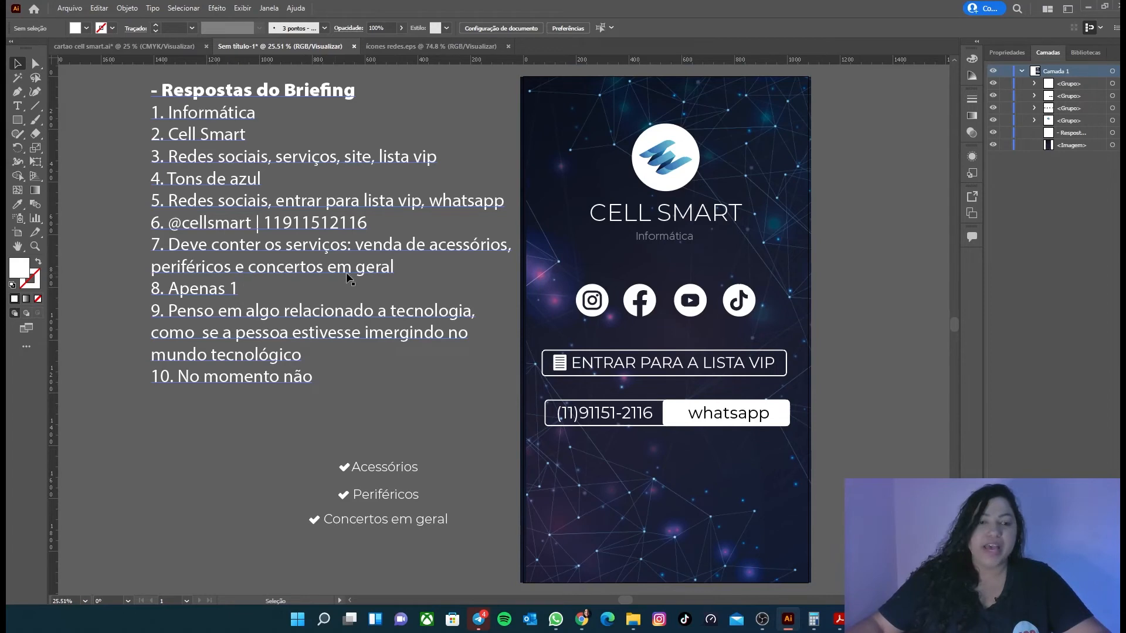
{"action": "left_click_drag", "start_coordinate": [272, 429], "coordinate": [439, 520]}
{"action": "left_click_drag", "start_coordinate": [385, 475], "coordinate": [681, 480]}
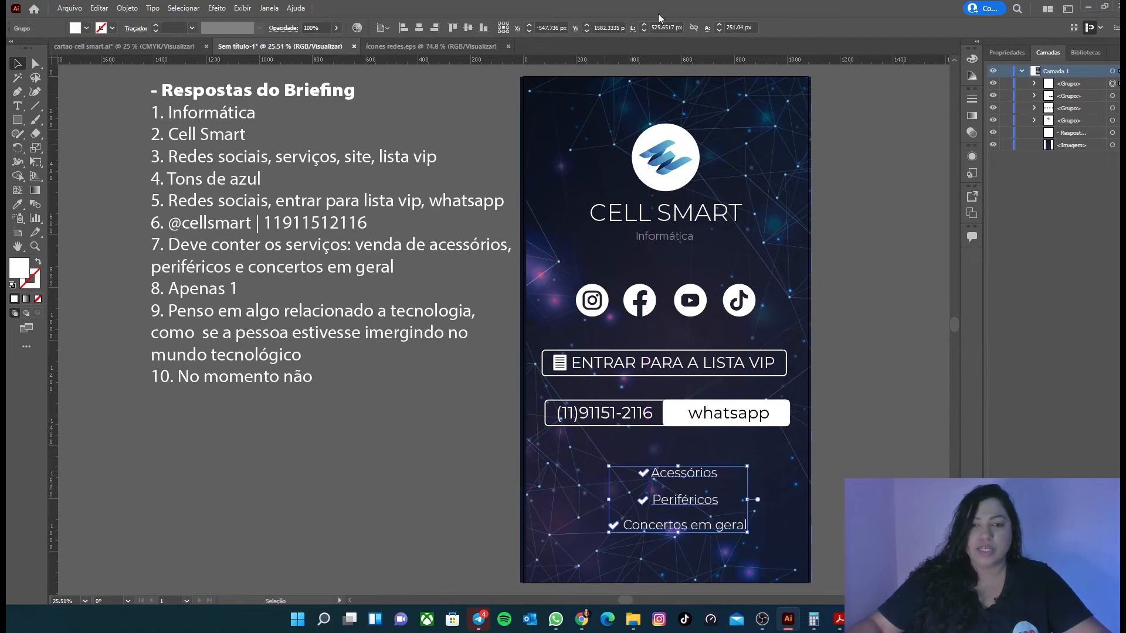
{"action": "left_click", "coordinate": [422, 28]}
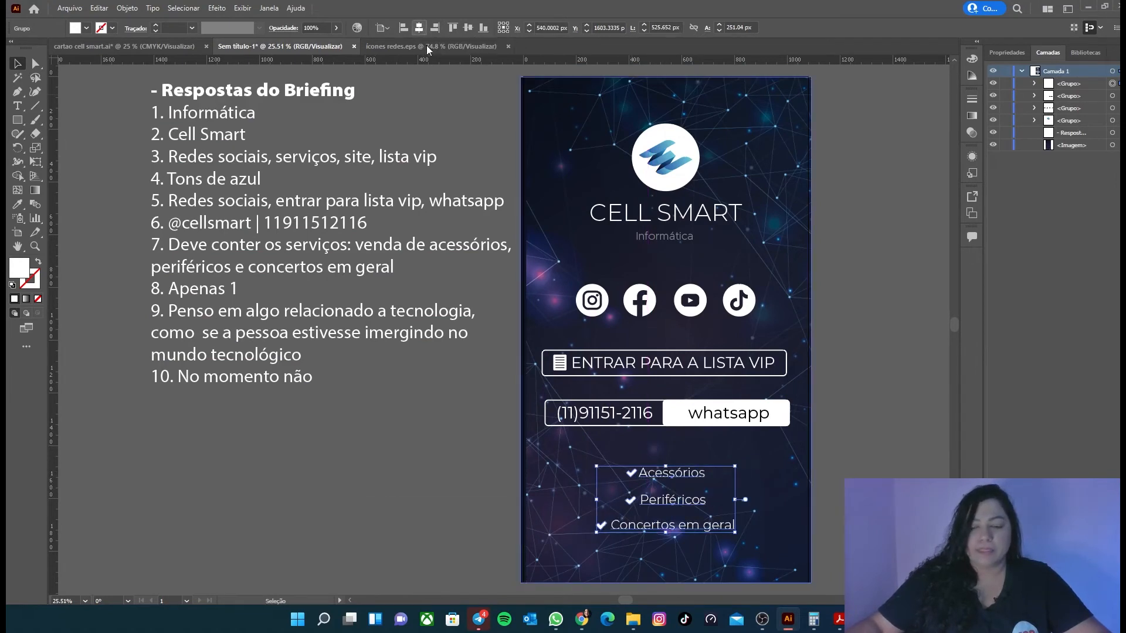
{"action": "scroll", "coordinate": [810, 340], "scroll_direction": "down", "scroll_amount": 1}
{"action": "left_click_drag", "start_coordinate": [683, 447], "coordinate": [680, 440]}
{"action": "left_click", "coordinate": [849, 476]}
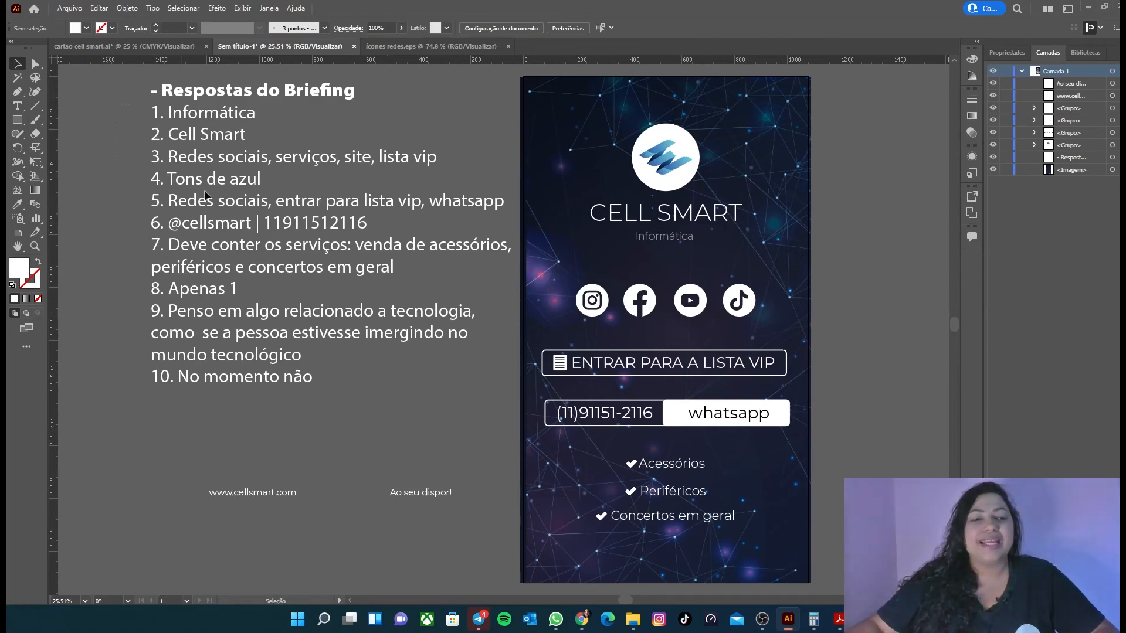
{"action": "left_click", "coordinate": [428, 360]}
{"action": "left_click", "coordinate": [258, 496]}
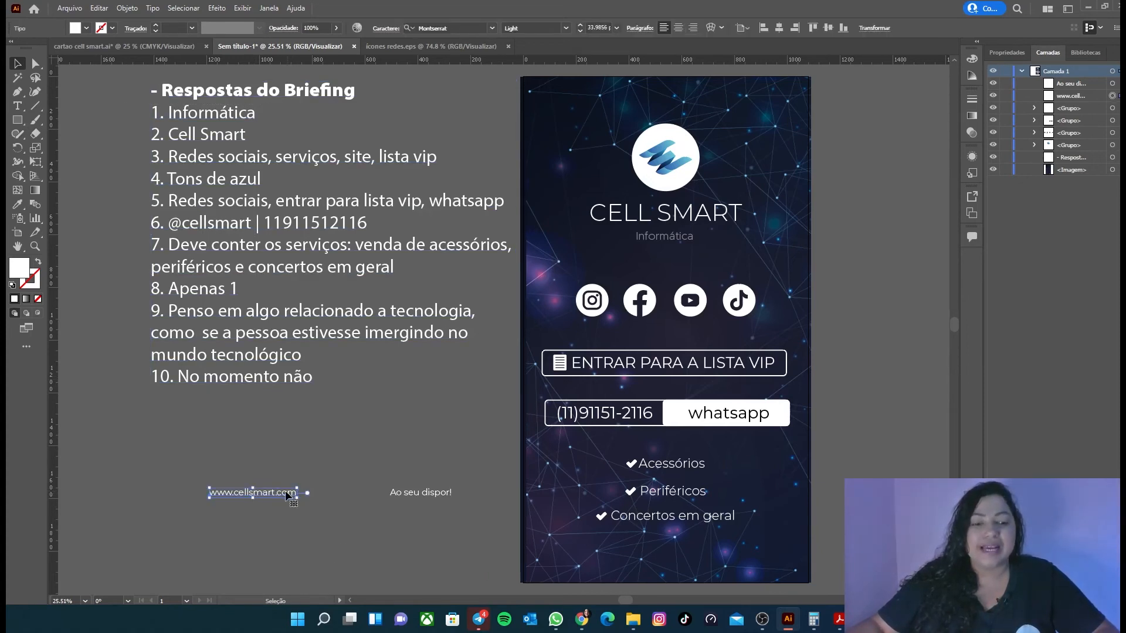
{"action": "left_click", "coordinate": [176, 461]}
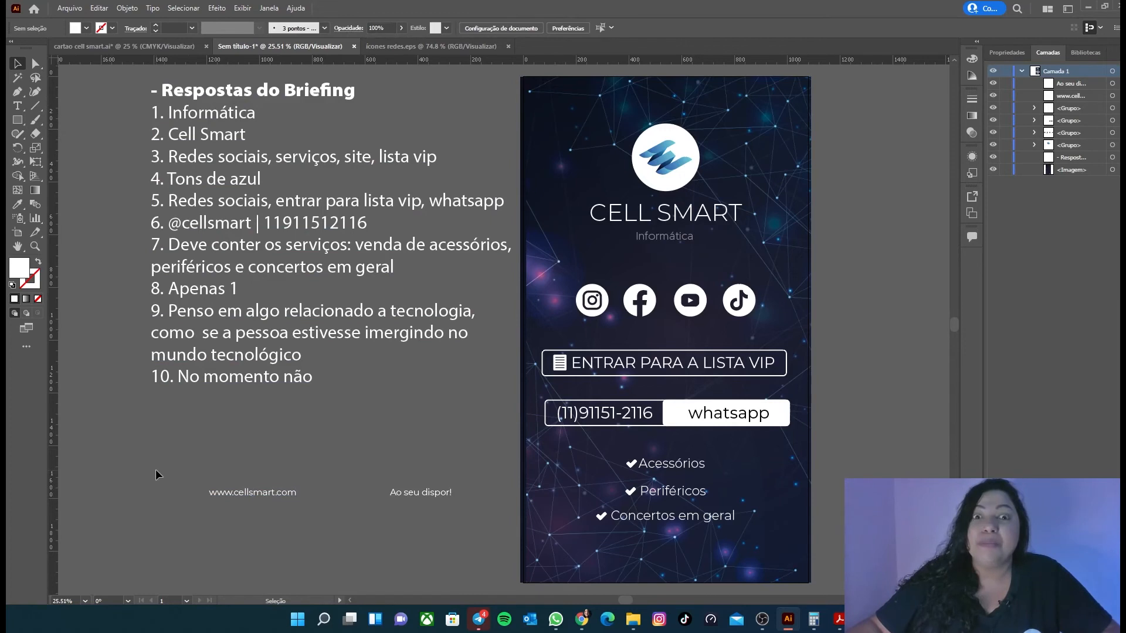
{"action": "left_click_drag", "start_coordinate": [346, 532], "coordinate": [374, 538]}
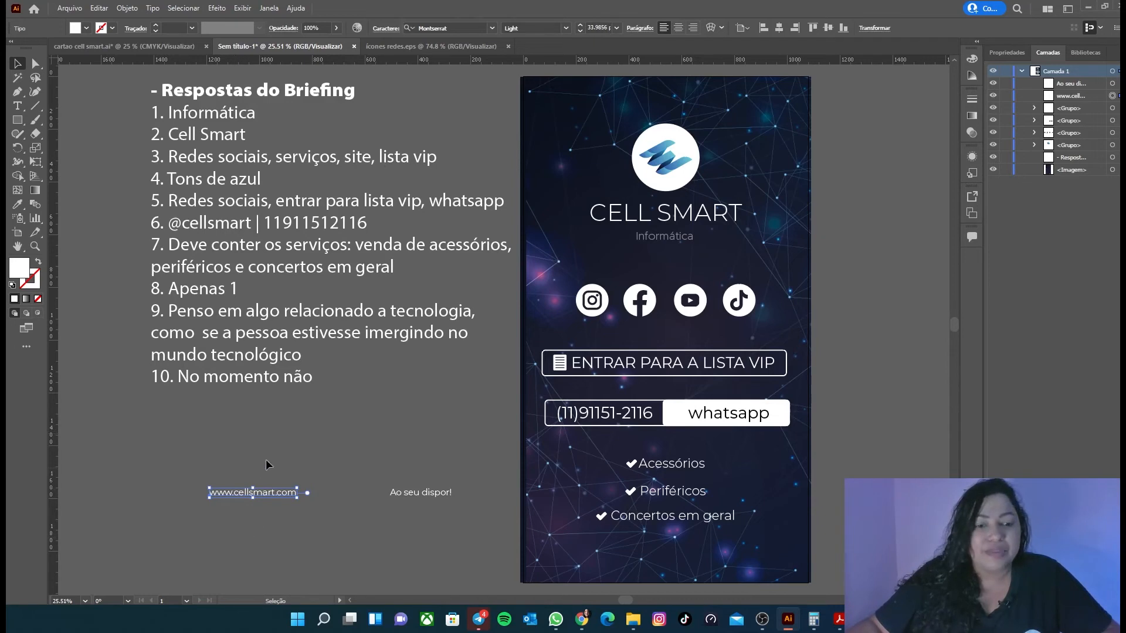
{"action": "left_click_drag", "start_coordinate": [250, 494], "coordinate": [581, 565]}
{"action": "left_click_drag", "start_coordinate": [438, 491], "coordinate": [424, 493]}
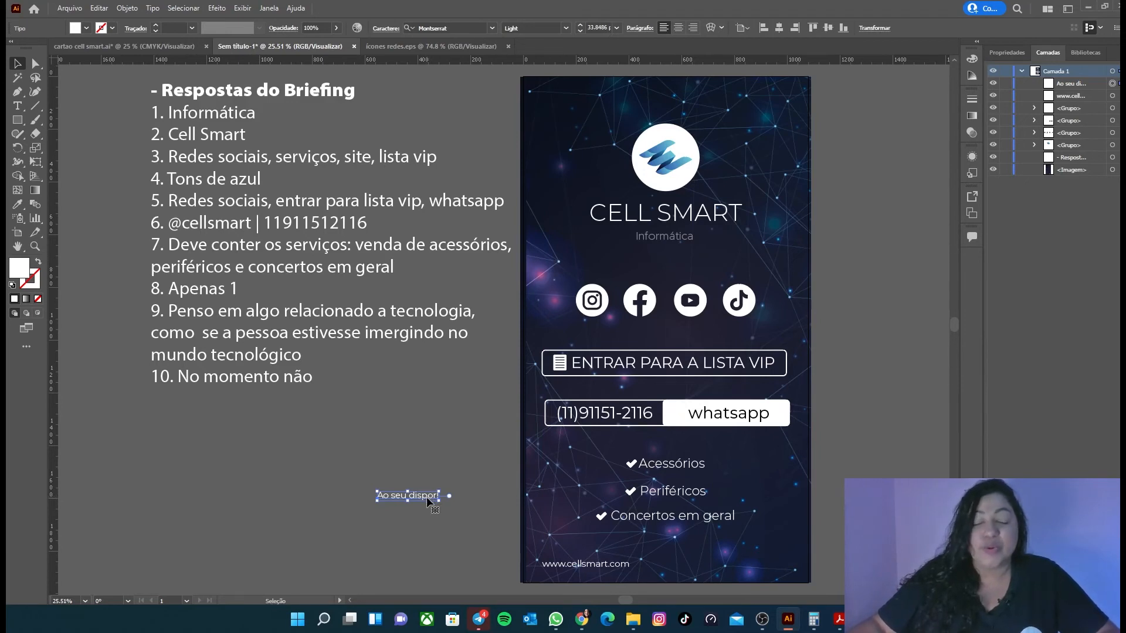
{"action": "left_click_drag", "start_coordinate": [428, 500], "coordinate": [777, 569]}
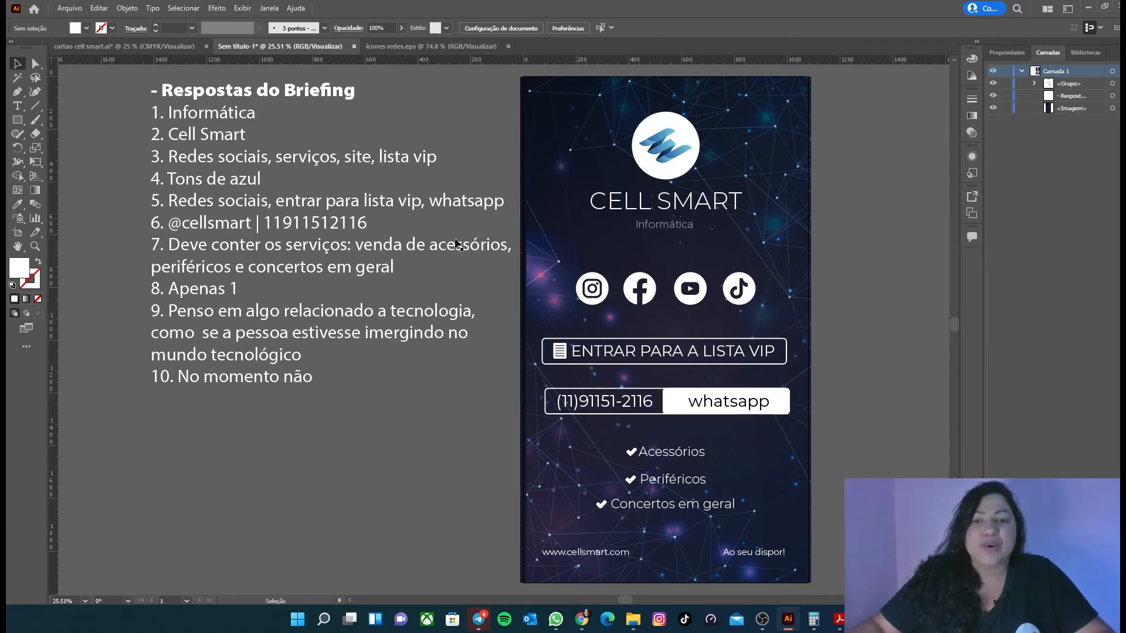
{"action": "left_click", "coordinate": [184, 197]}
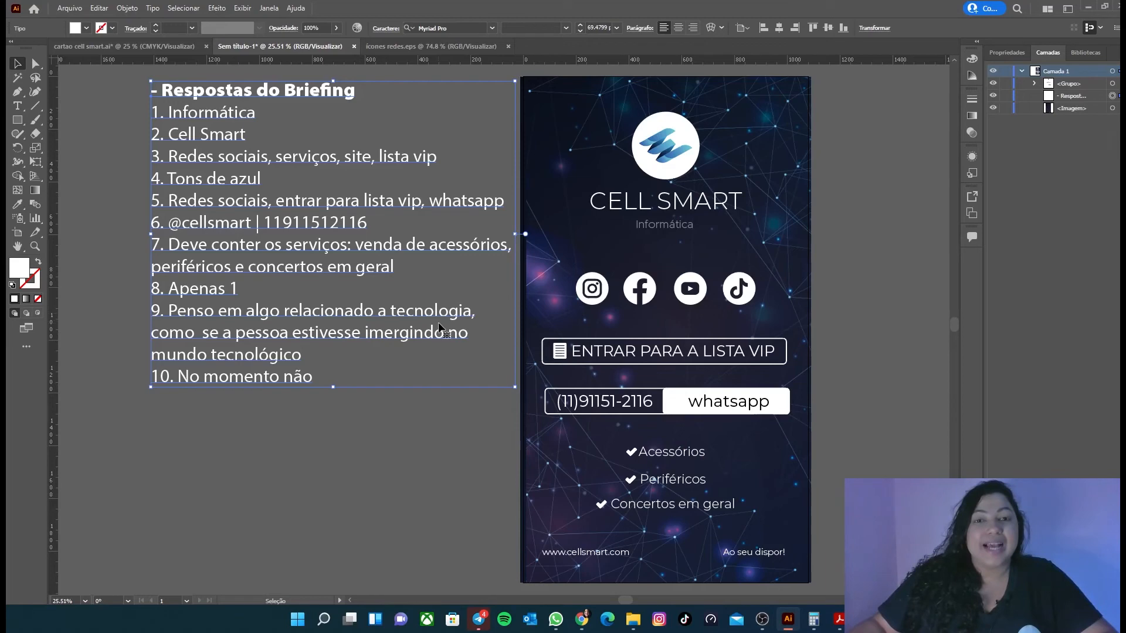
{"action": "left_click_drag", "start_coordinate": [335, 389], "coordinate": [335, 395]}
{"action": "key", "text": "ctrl+z"}
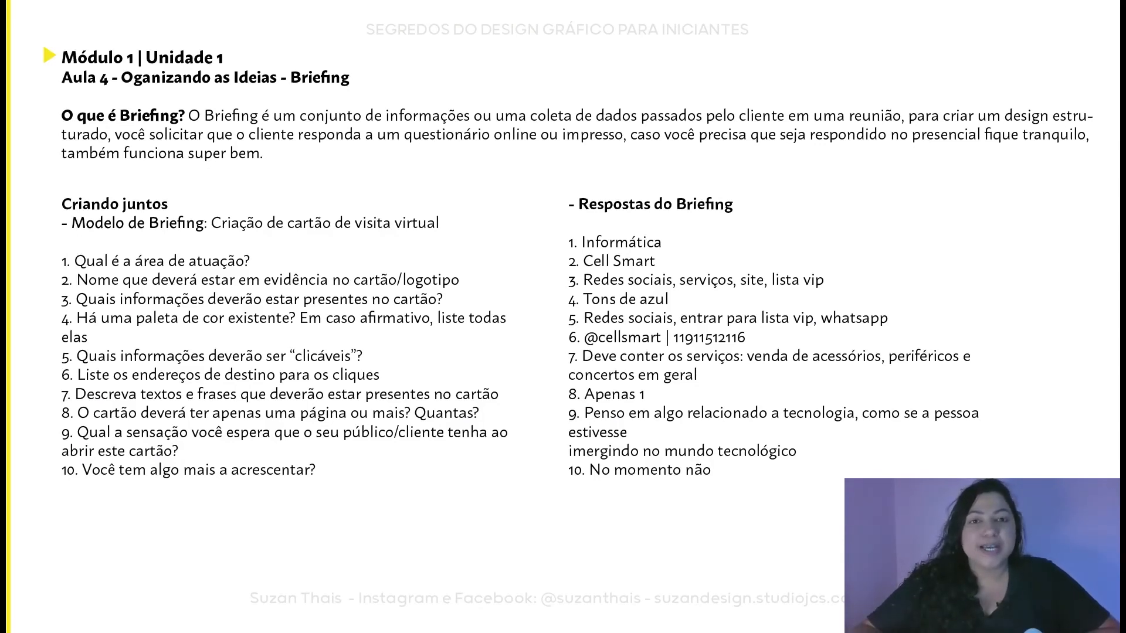
{"action": "key", "text": "Right"}
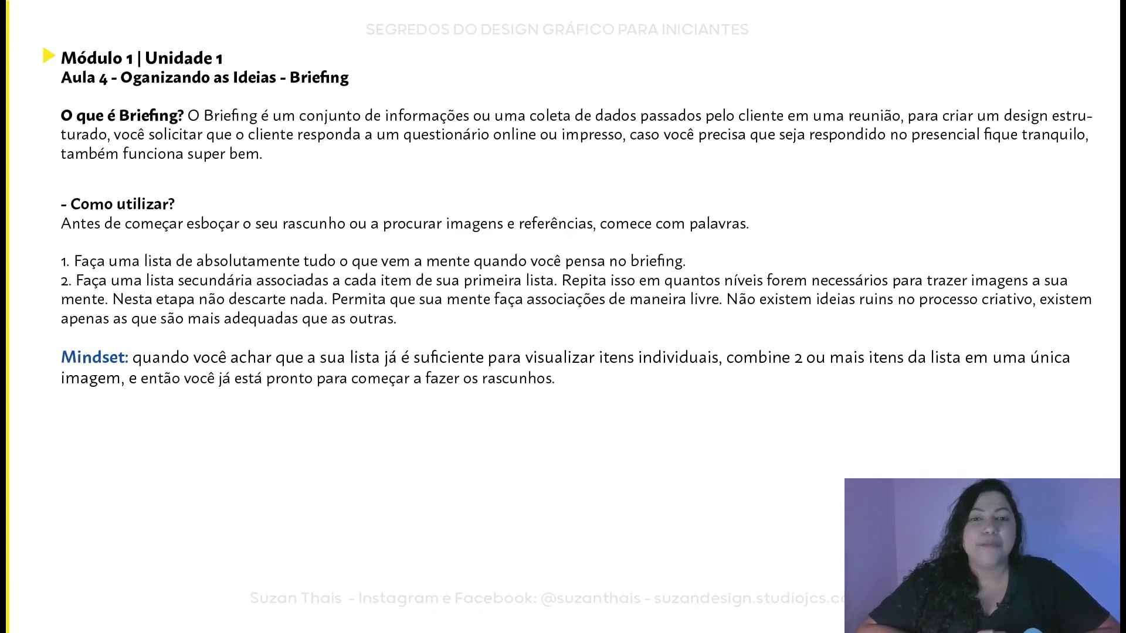